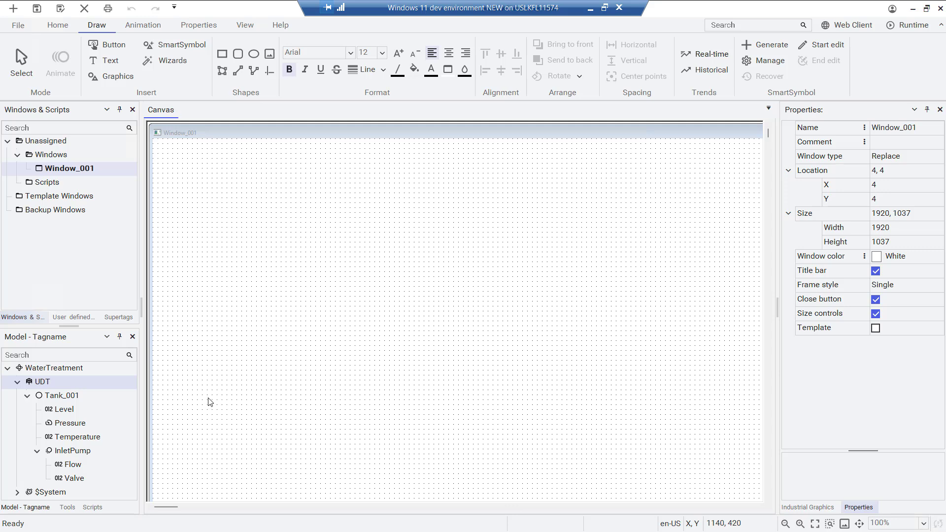
Show the user defined types and inspect the data type of $Tank's Pressure member.
click(73, 318)
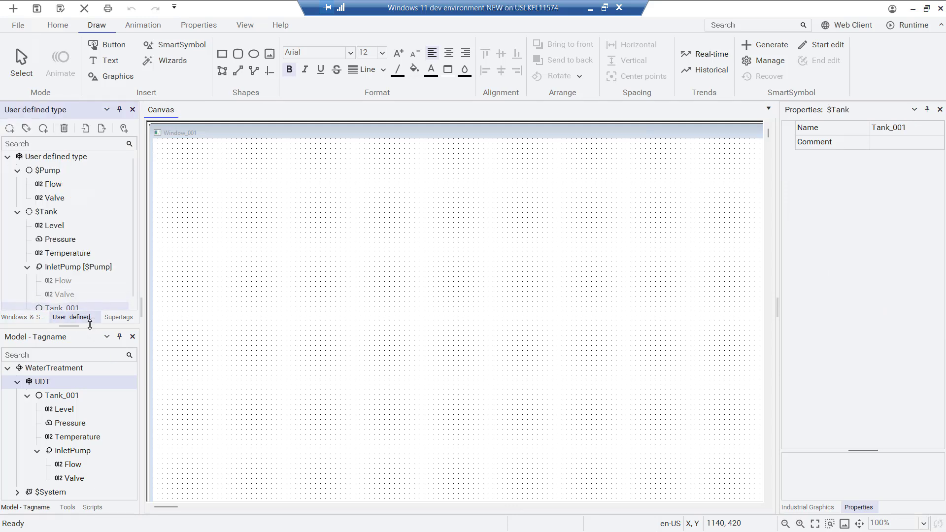
click(51, 217)
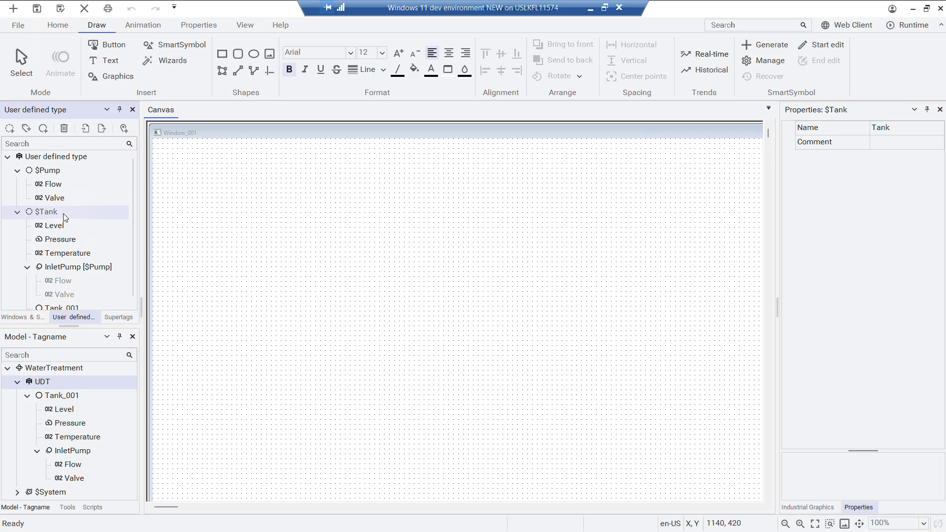
click(68, 241)
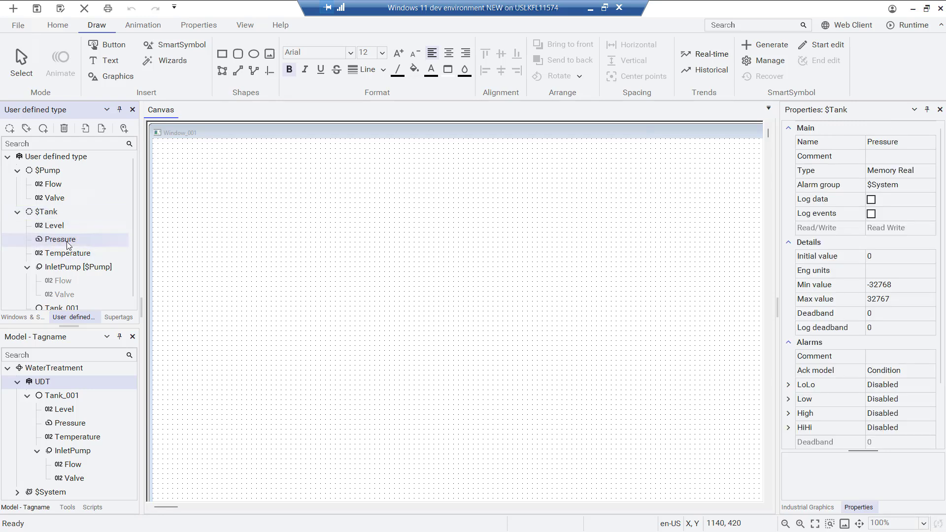
click(912, 171)
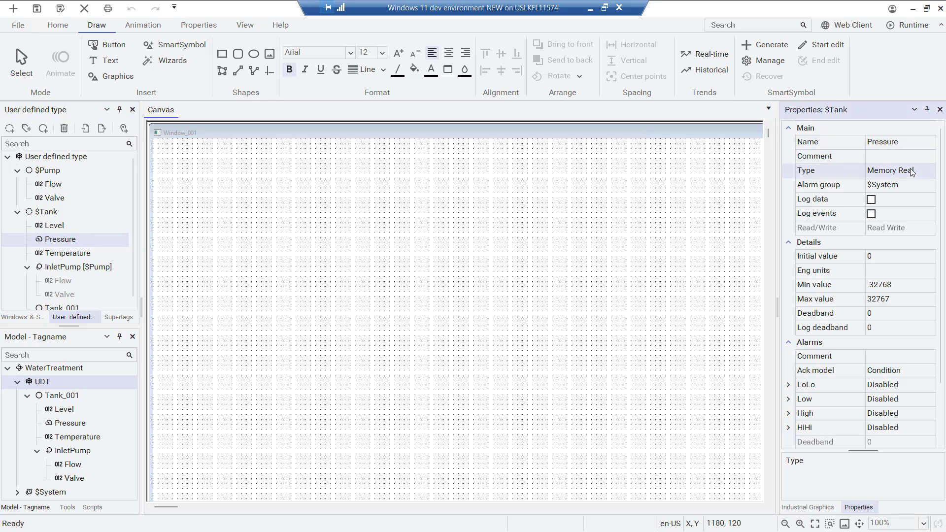
click(912, 171)
click(931, 173)
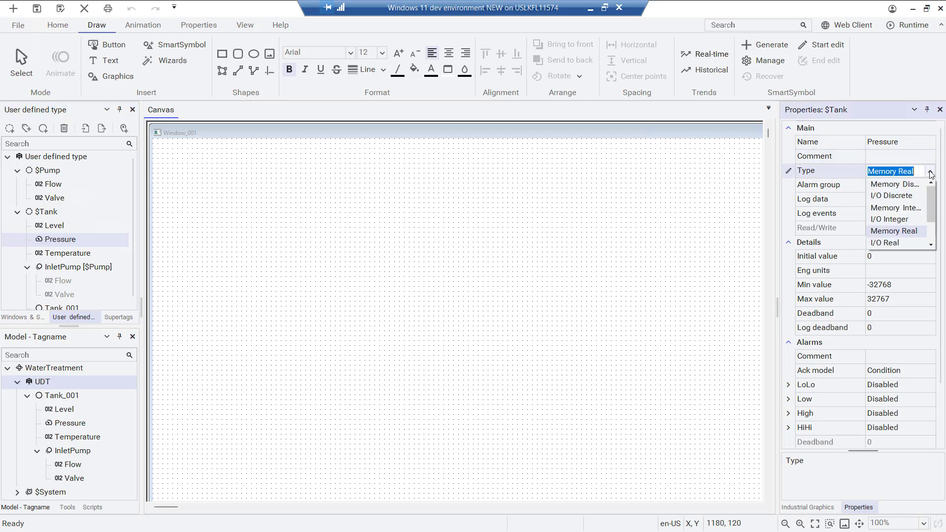
click(902, 230)
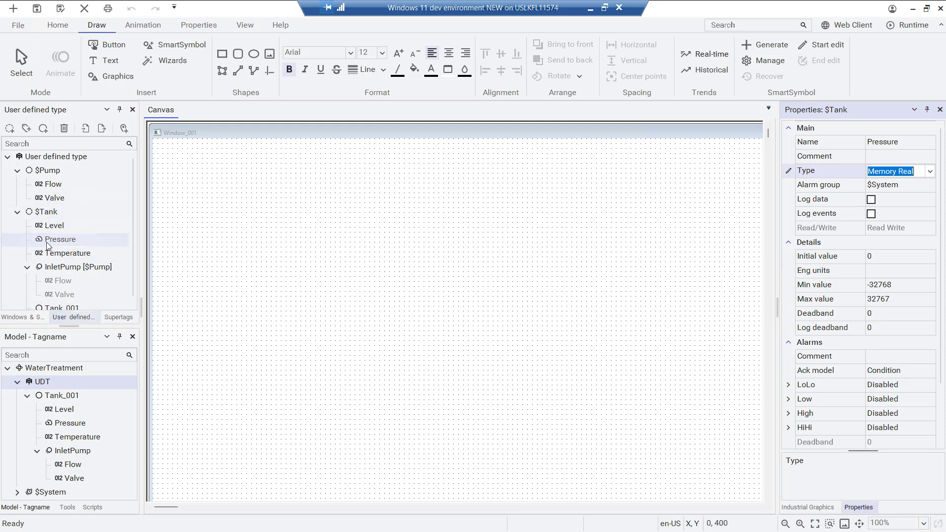
Look at $Pump, then check that $Tank's InletPump member is of type Pump.
click(50, 172)
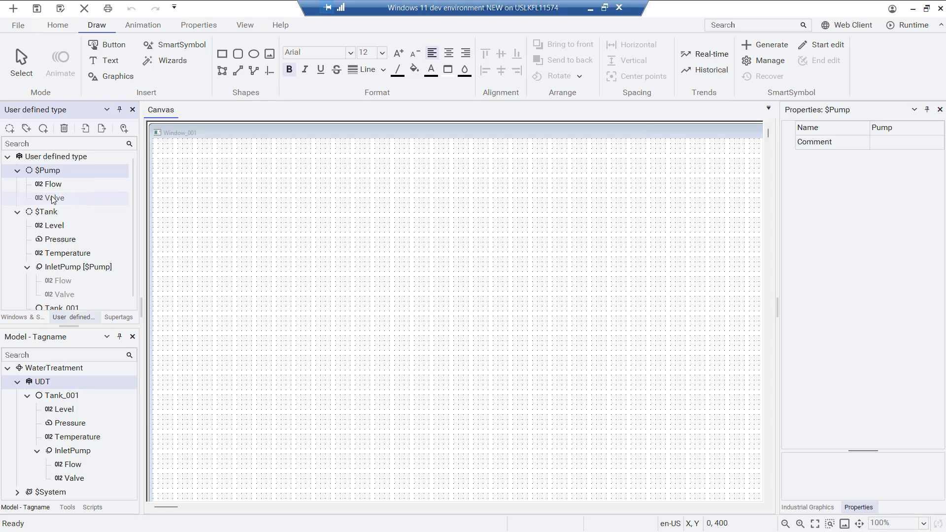
click(54, 213)
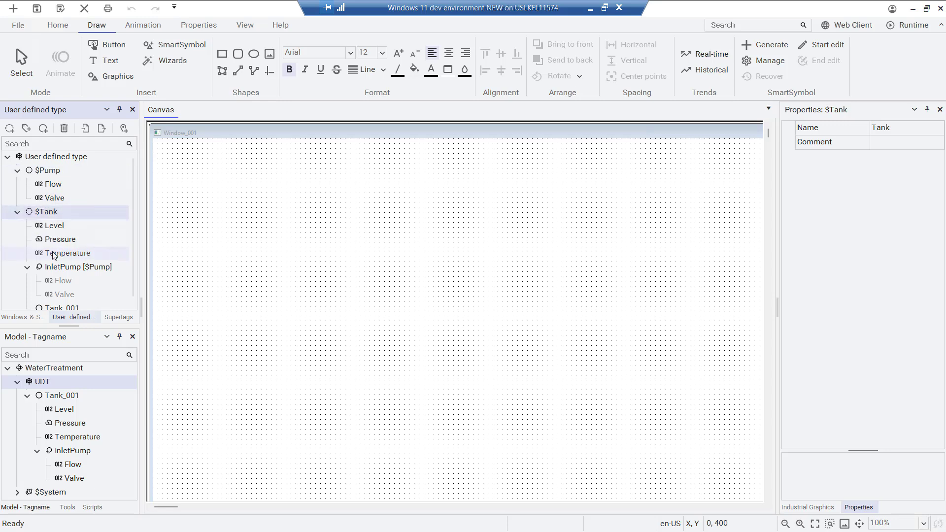
click(58, 269)
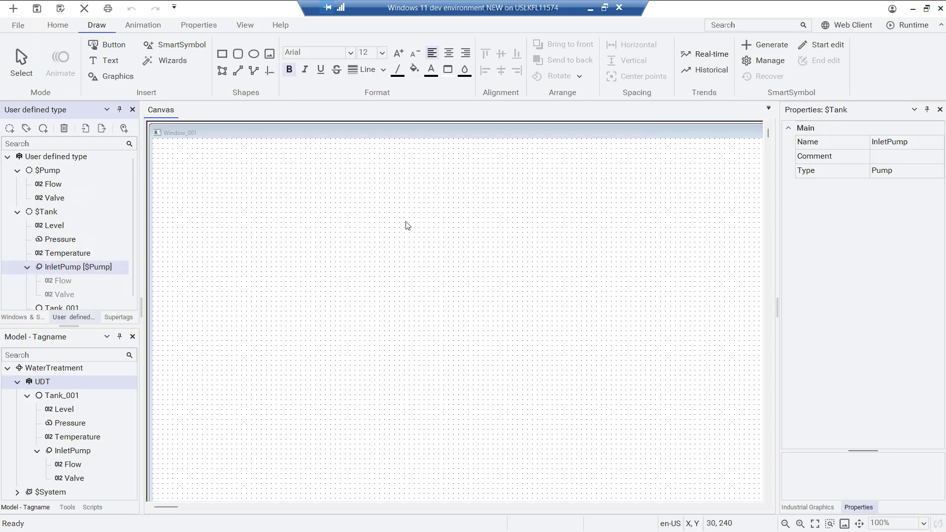
click(906, 172)
click(942, 175)
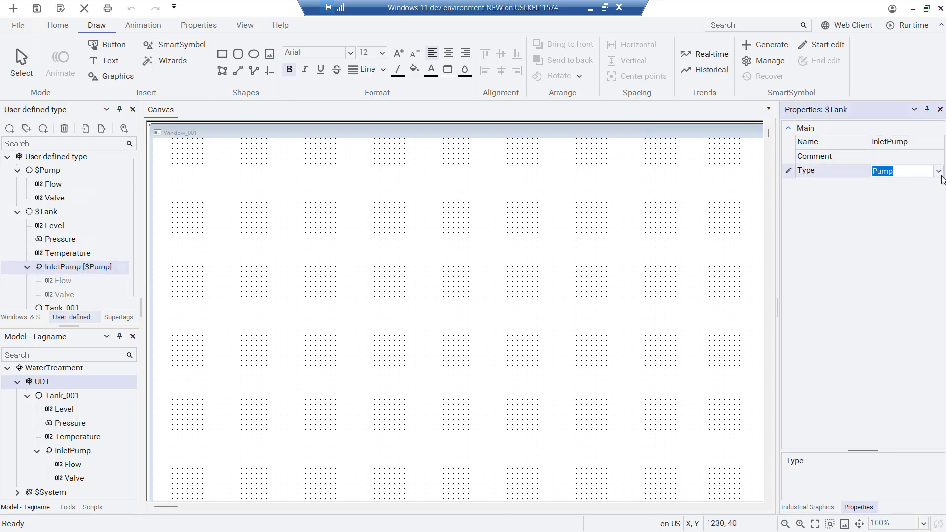
click(941, 174)
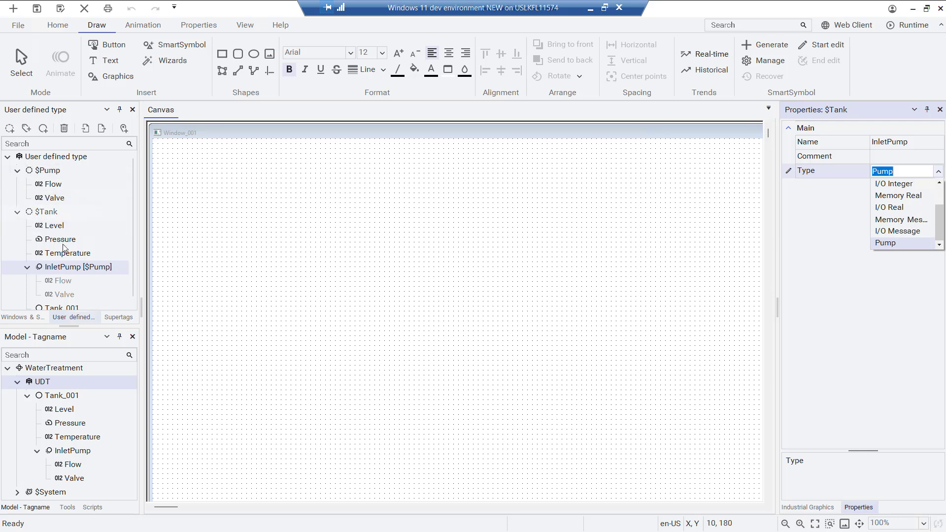
Check the actions for $Tank and the import/export actions for the User defined type root.
click(48, 217)
right_click(48, 217)
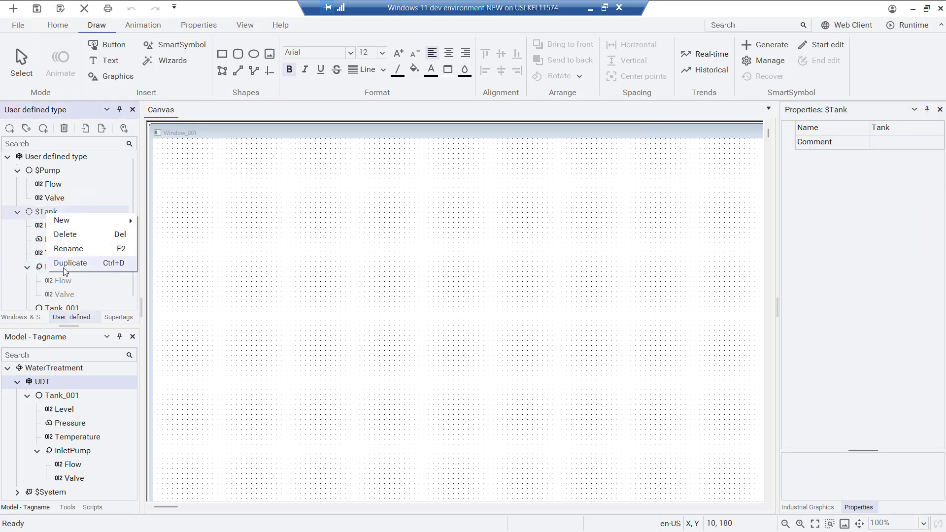
click(55, 157)
right_click(55, 158)
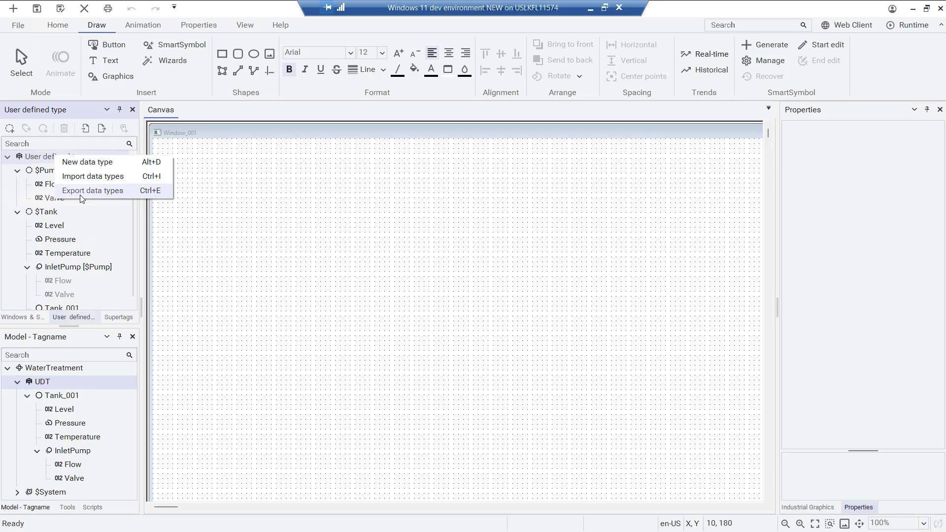
Return to Window_001, then bring up $Tank's New Member, Instance and Derived data type menu.
click(209, 240)
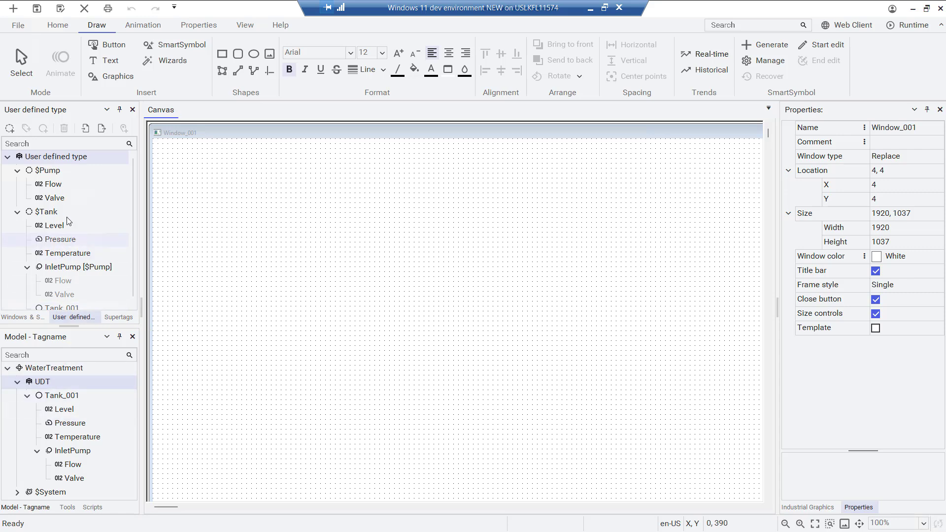
click(44, 214)
right_click(45, 215)
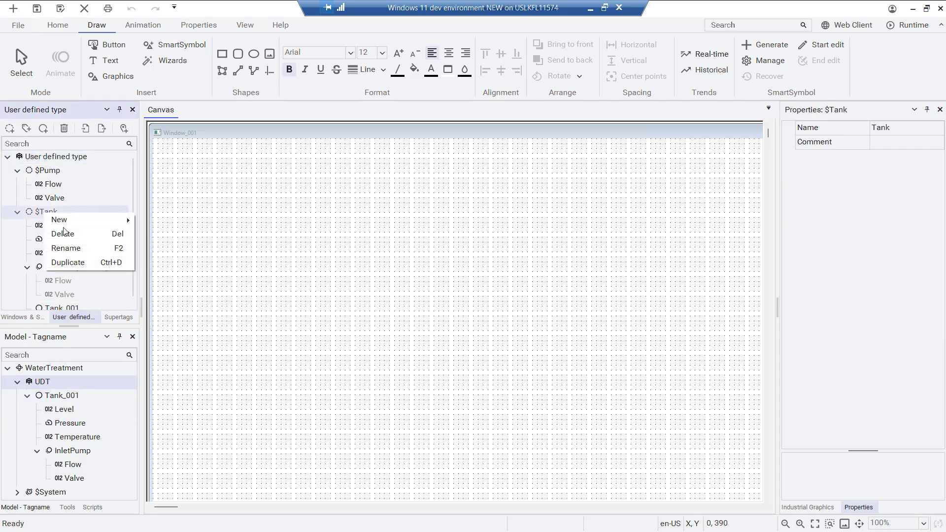
Close the $Tank menu without adding anything and display the Plant folder's Tanks graphic.
mouse_move(62, 220)
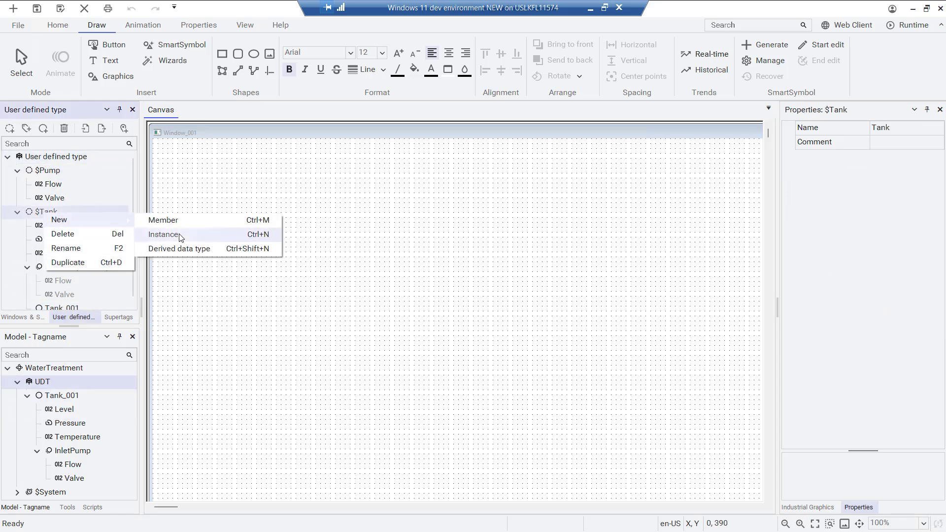
click(217, 348)
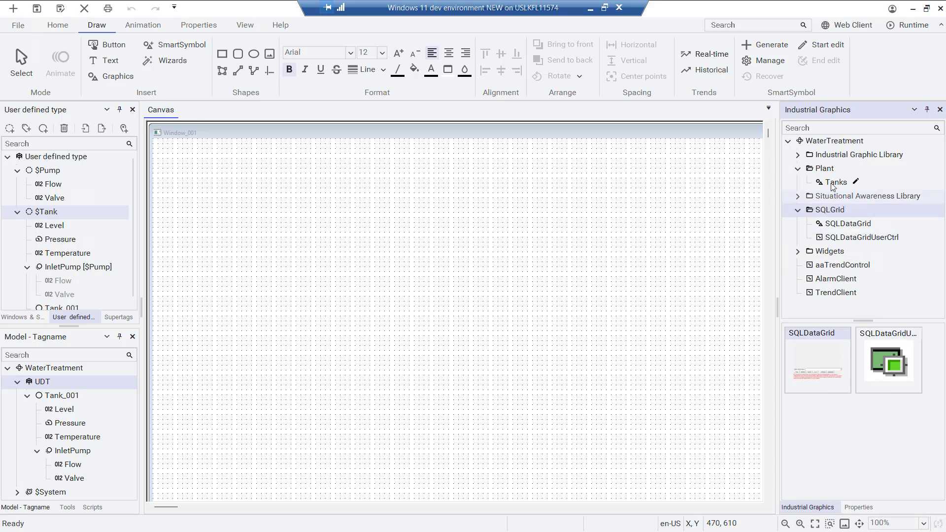
click(823, 168)
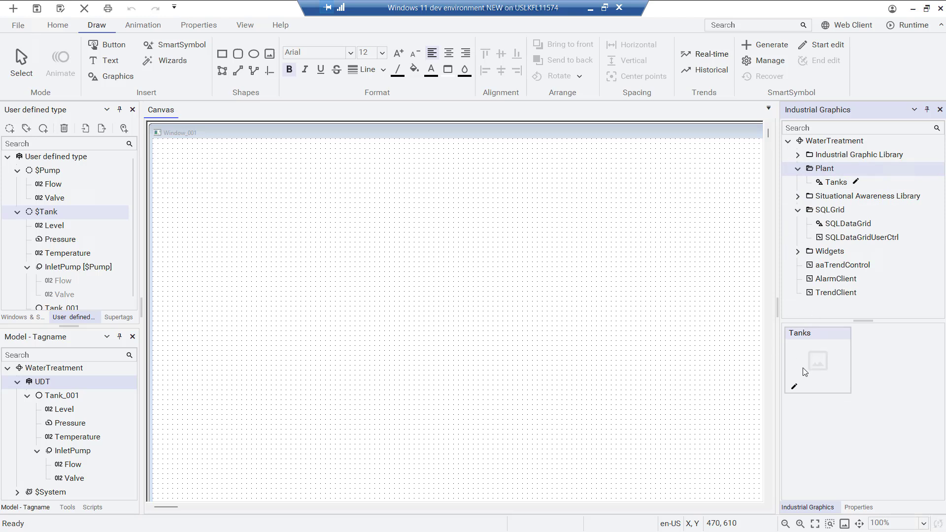
Open the Tanks graphic in the editor and show the Model - Tagname tree.
double_click(804, 372)
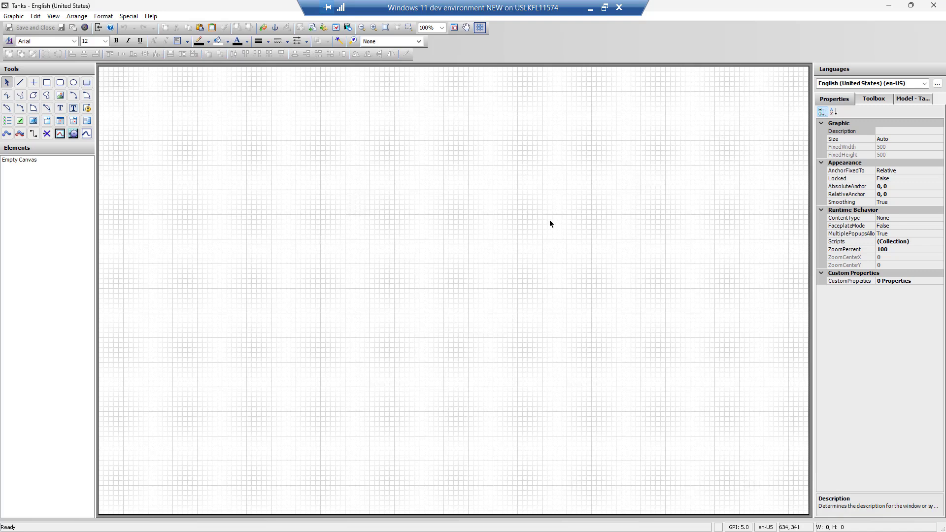
click(873, 100)
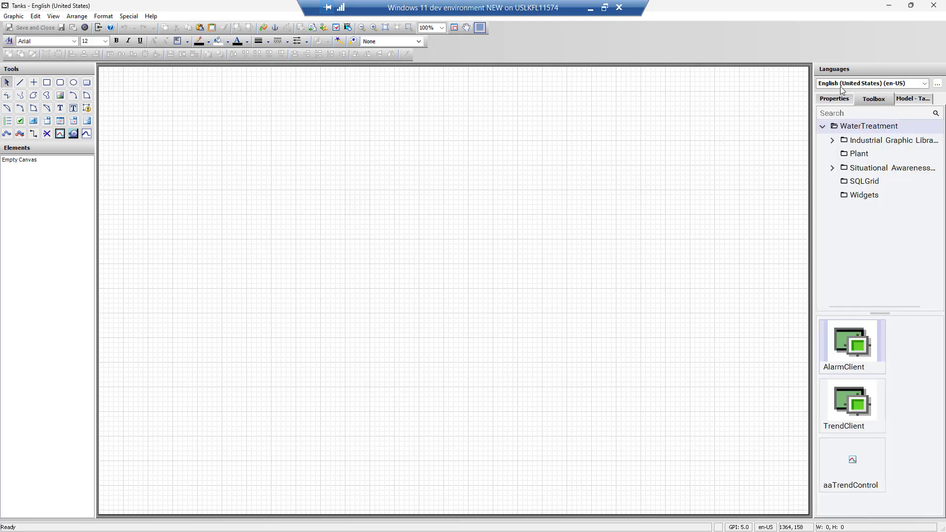
click(910, 98)
click(843, 100)
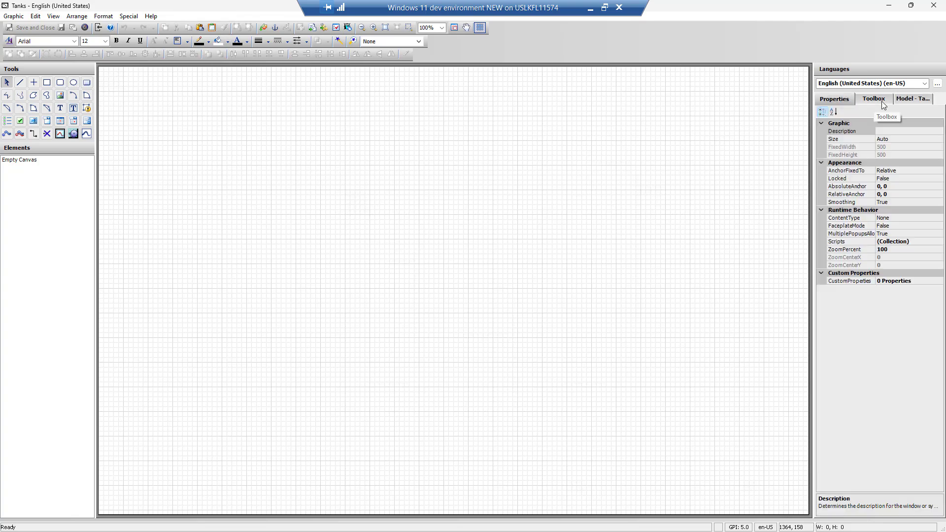
click(885, 101)
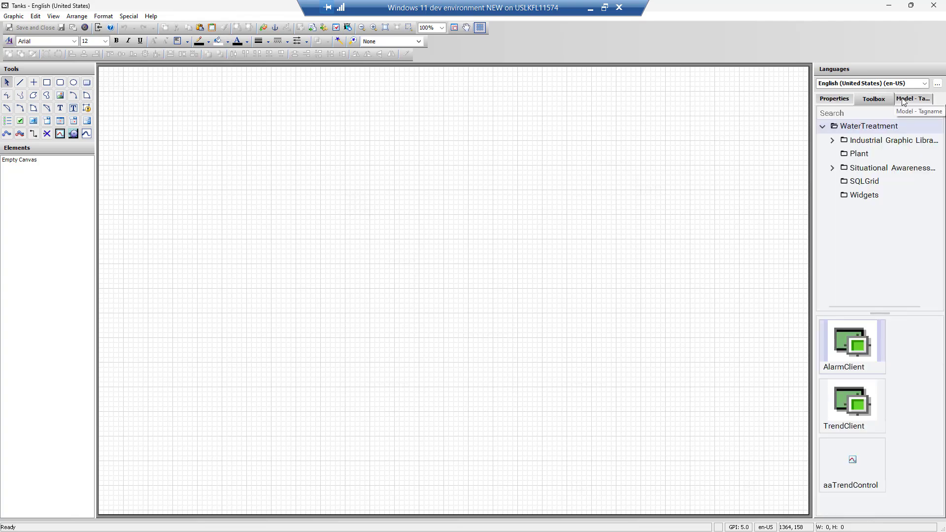
click(904, 100)
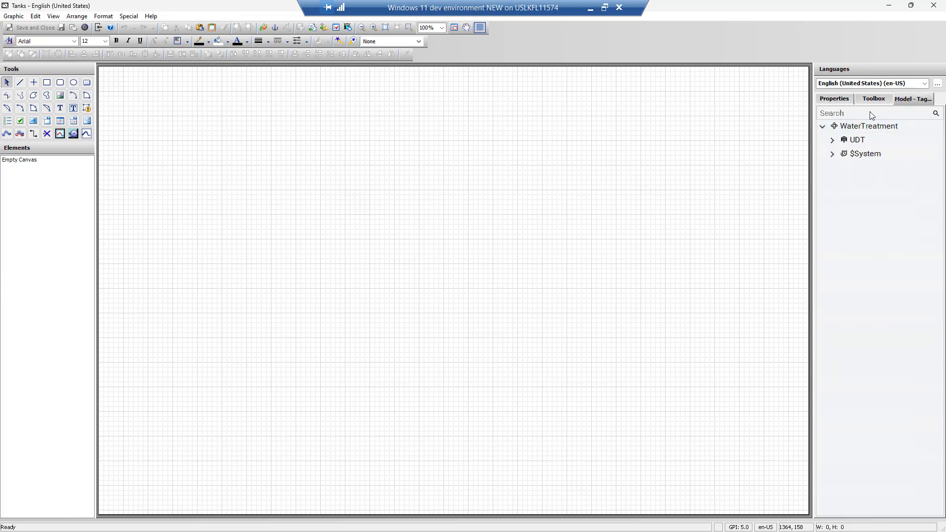
Expand $System, UDT and Tank_001 to list InletPump, Level, Pressure and Temperature.
click(832, 154)
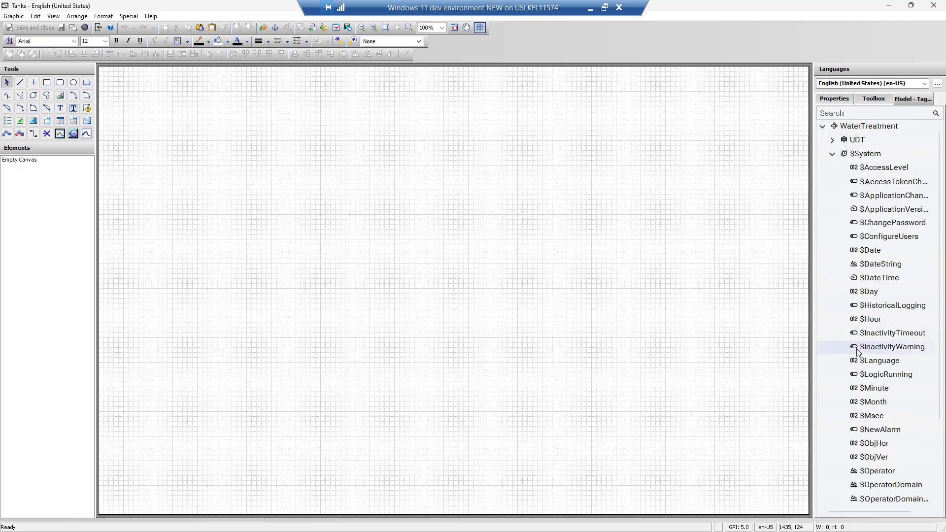
scroll(855, 352, down, 3)
scroll(848, 276, up, 3)
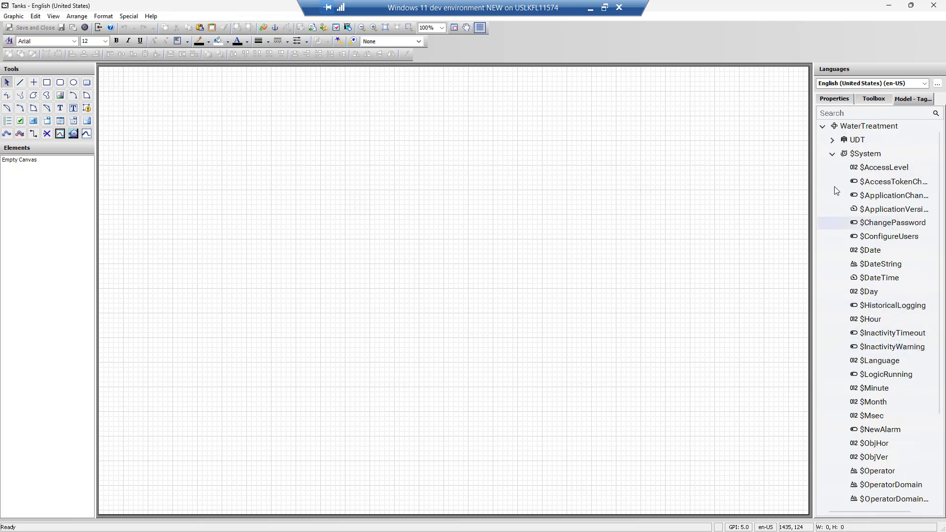
click(833, 141)
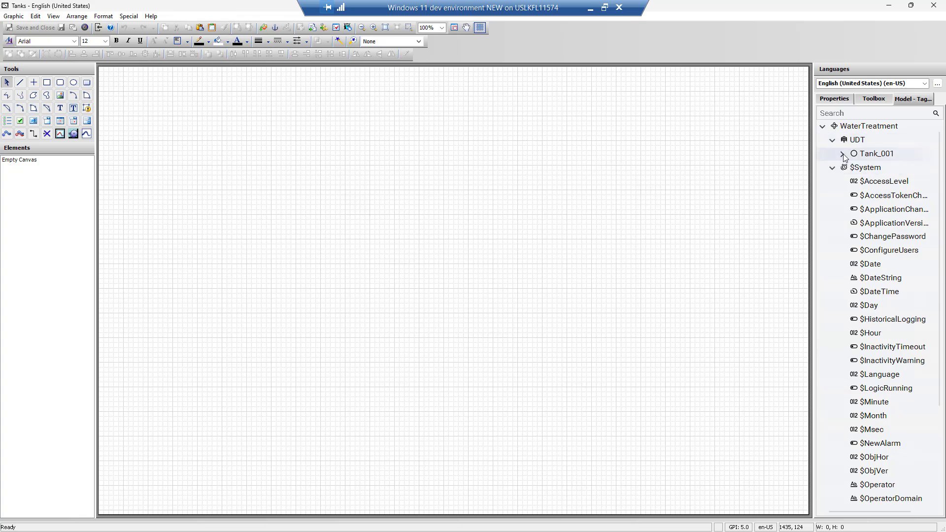
click(843, 154)
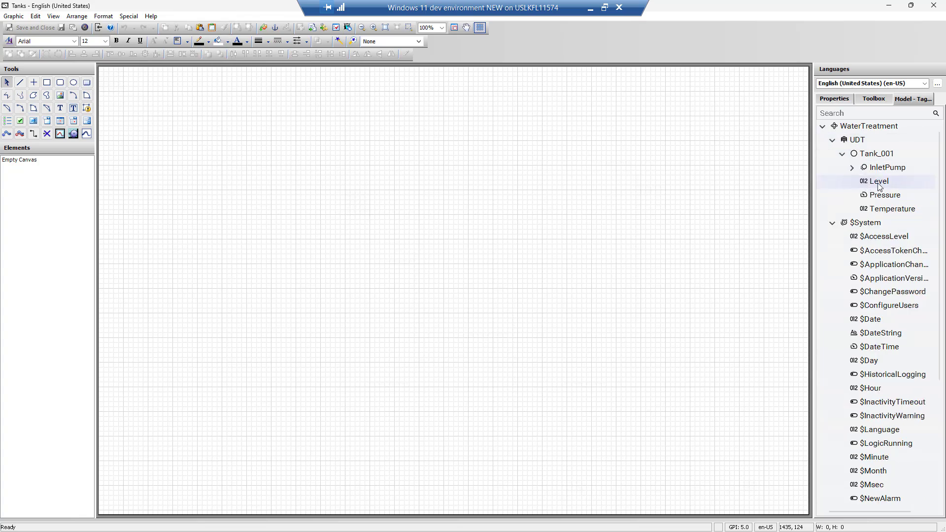
Drop the Level tag on the canvas, cancel the graphics browser, and delete placeholder Text1.
drag(877, 183, 318, 165)
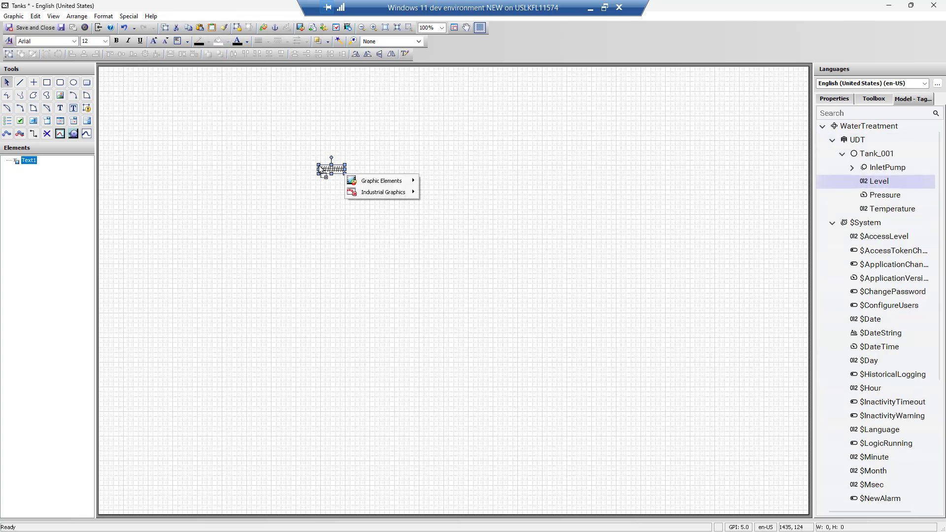
mouse_move(381, 191)
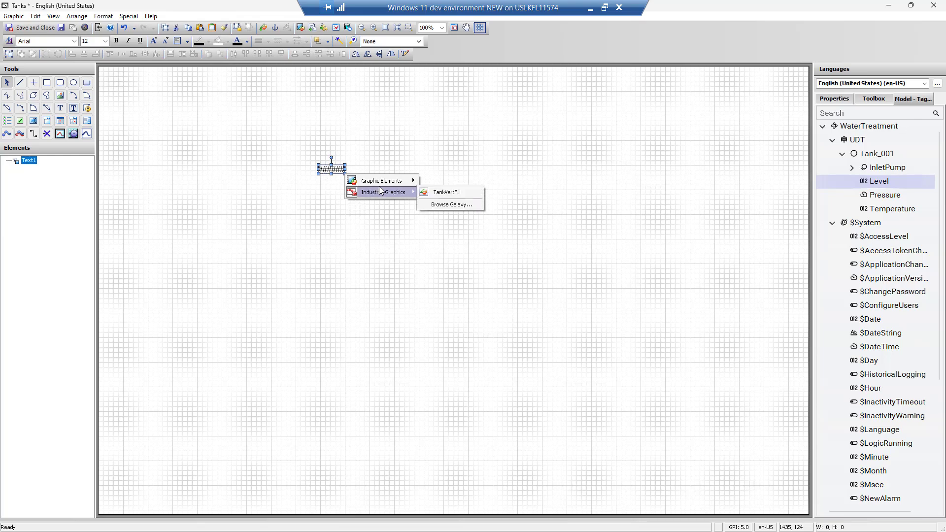
click(442, 204)
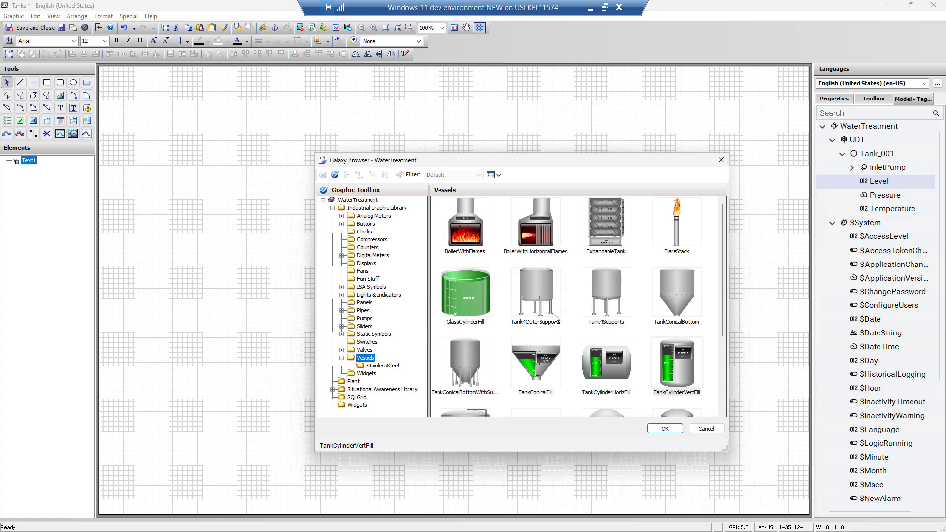
click(705, 429)
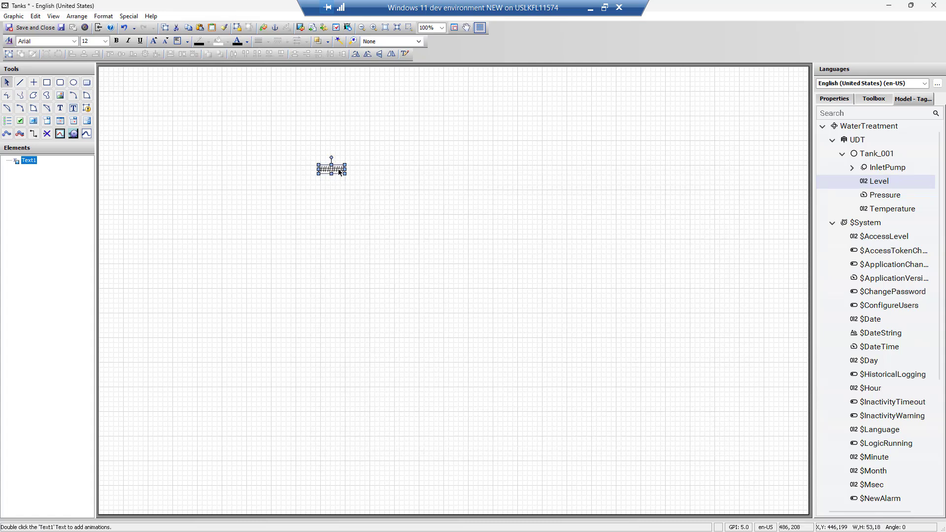
key(Delete)
Drop Level again as a TankVertFill graphic and show its properties.
drag(882, 184, 318, 163)
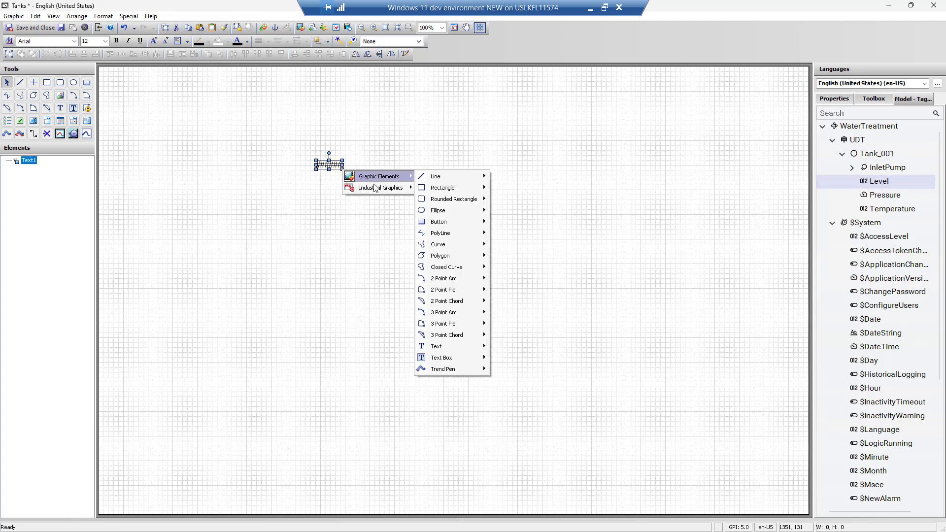
mouse_move(377, 187)
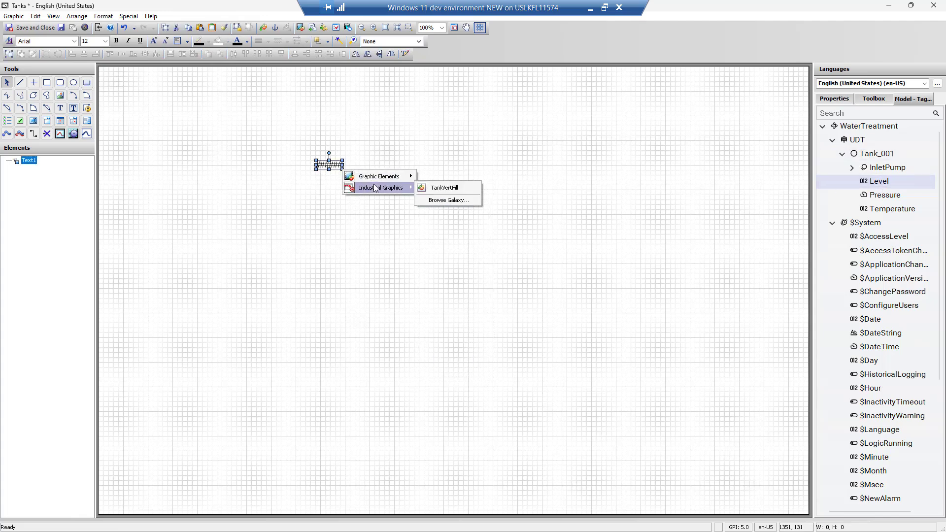
click(448, 191)
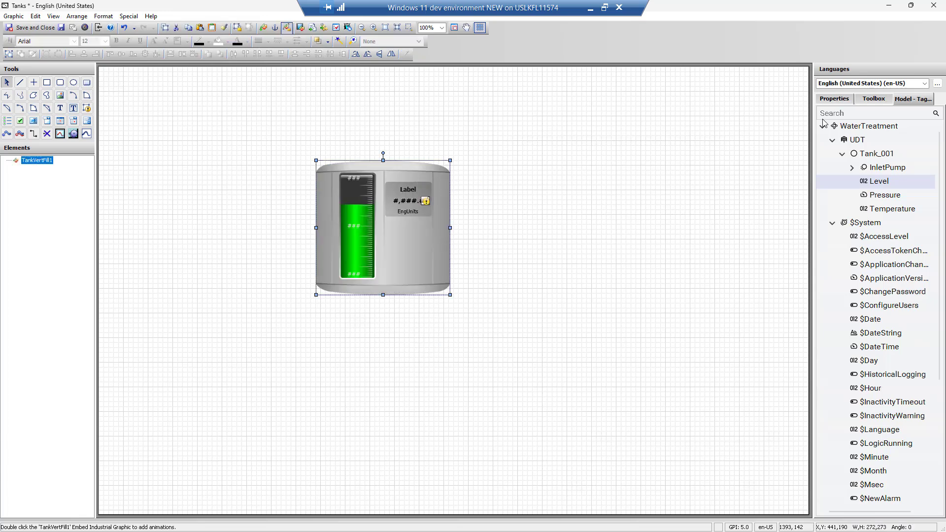
click(833, 101)
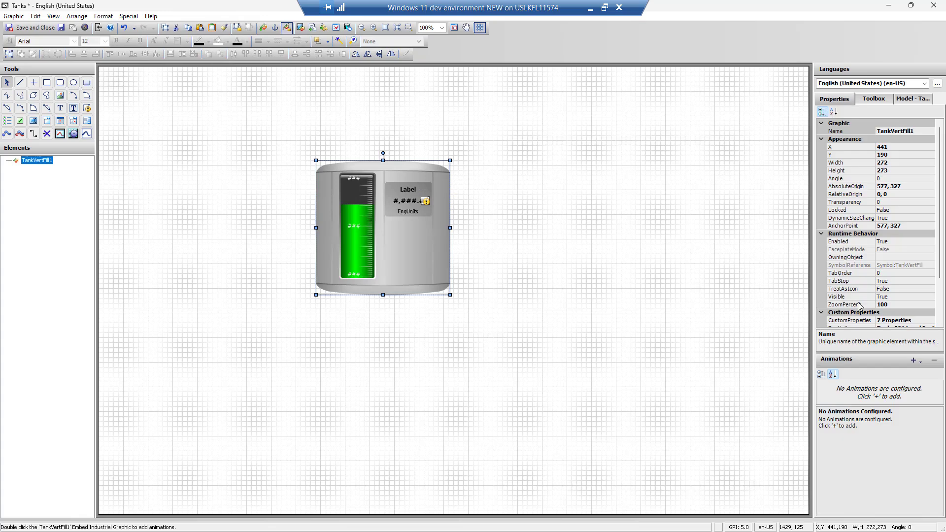
scroll(860, 305, down, 3)
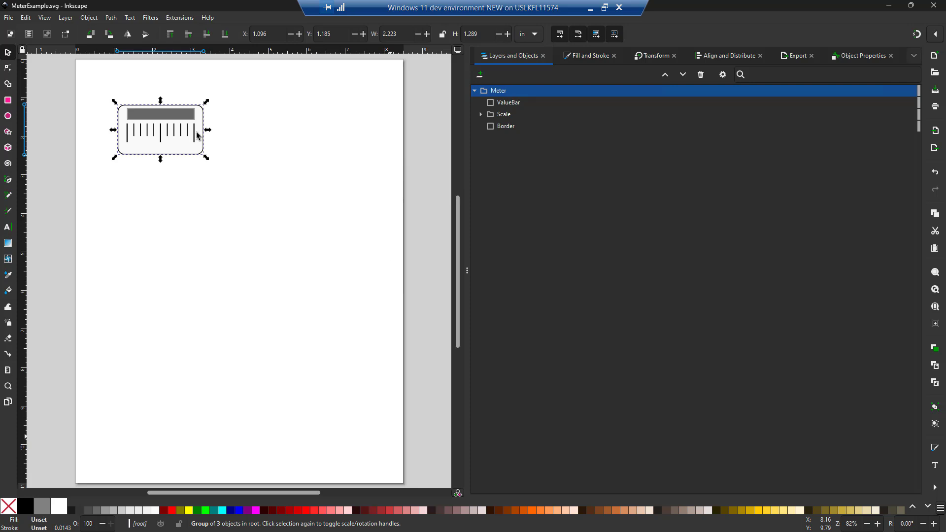
In Inkscape, select the Meter group's ValueBar, Scale and Border parts, then return to WindowMaker.
click(245, 134)
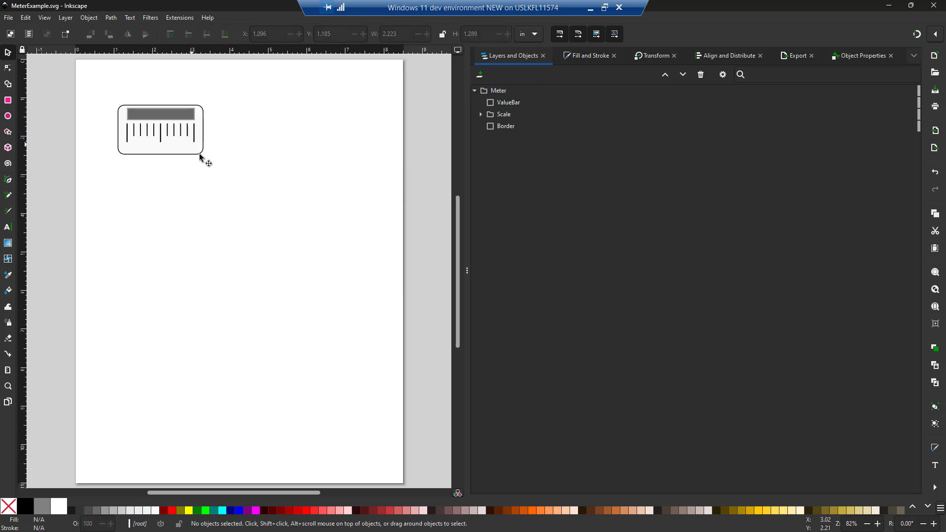
key(ctrl+a)
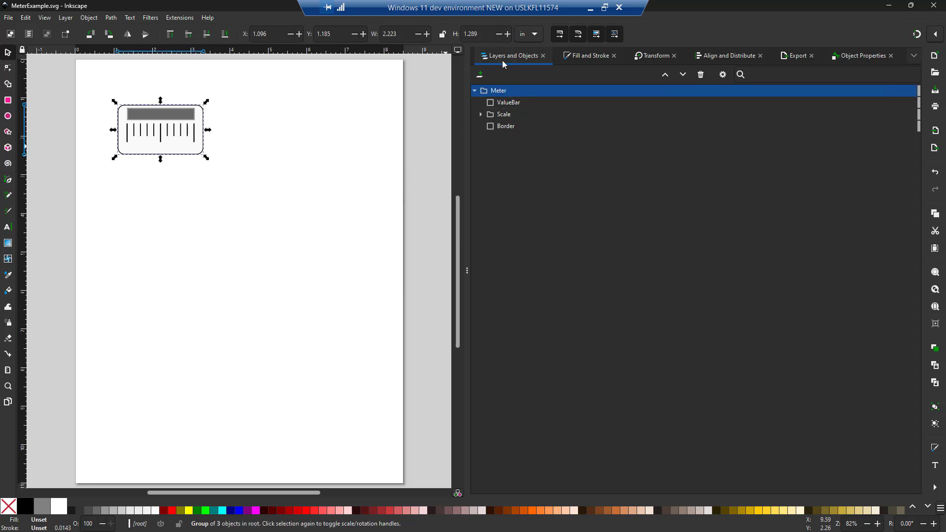
click(500, 101)
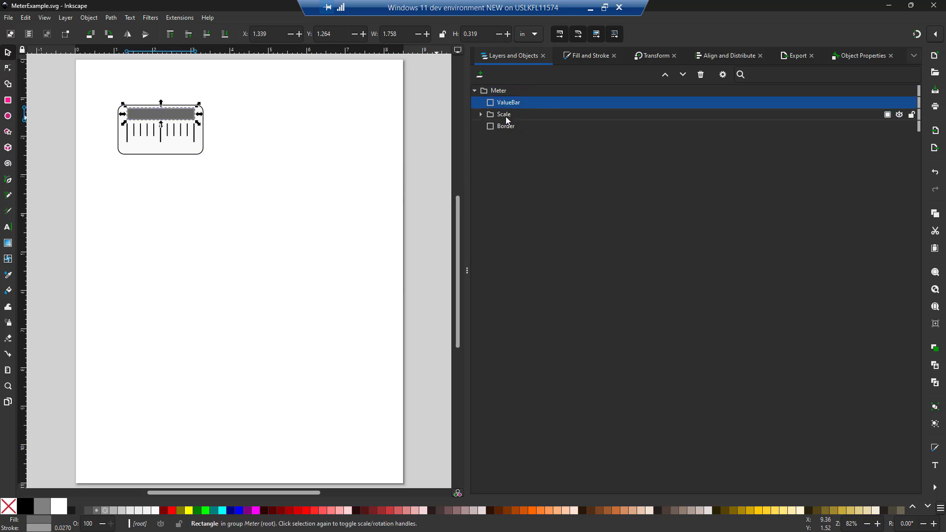
click(507, 116)
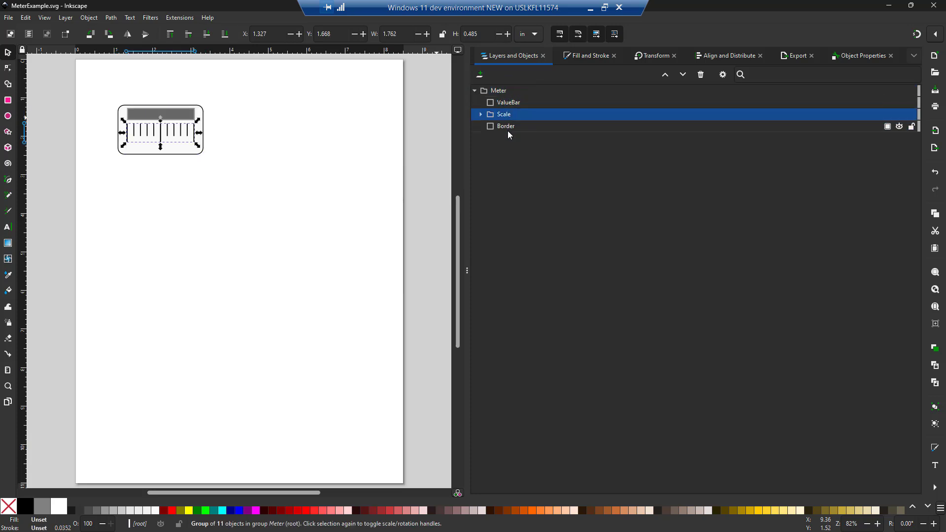
click(508, 130)
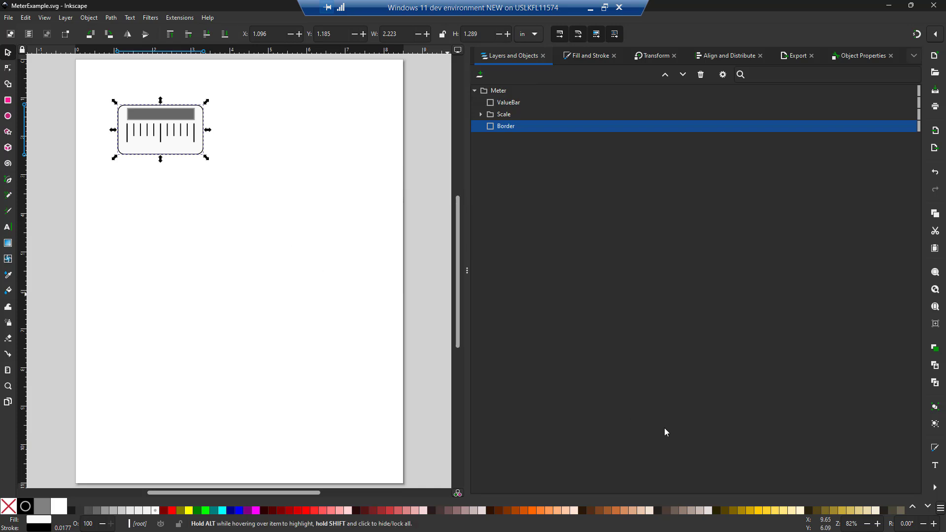
key(alt+Tab)
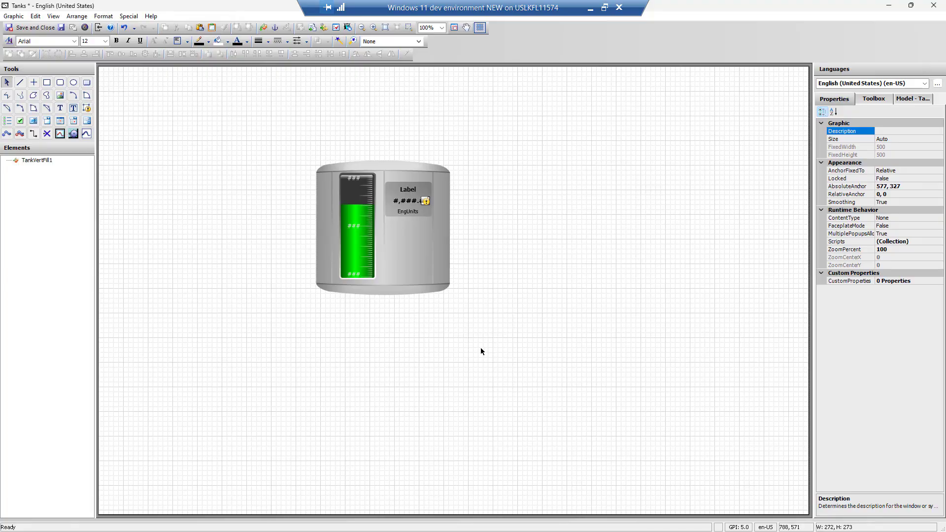
Import MeterExample.svg and place it near the top left of the canvas.
click(98, 28)
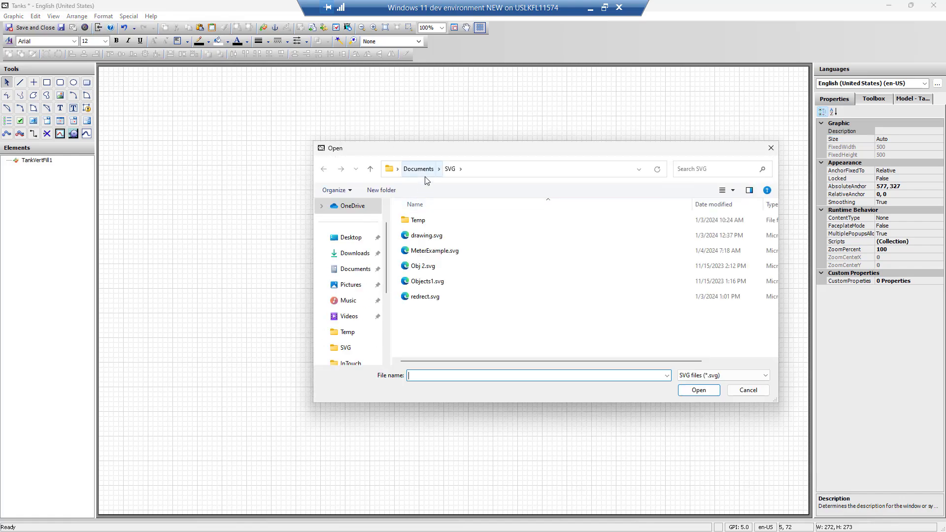
click(441, 253)
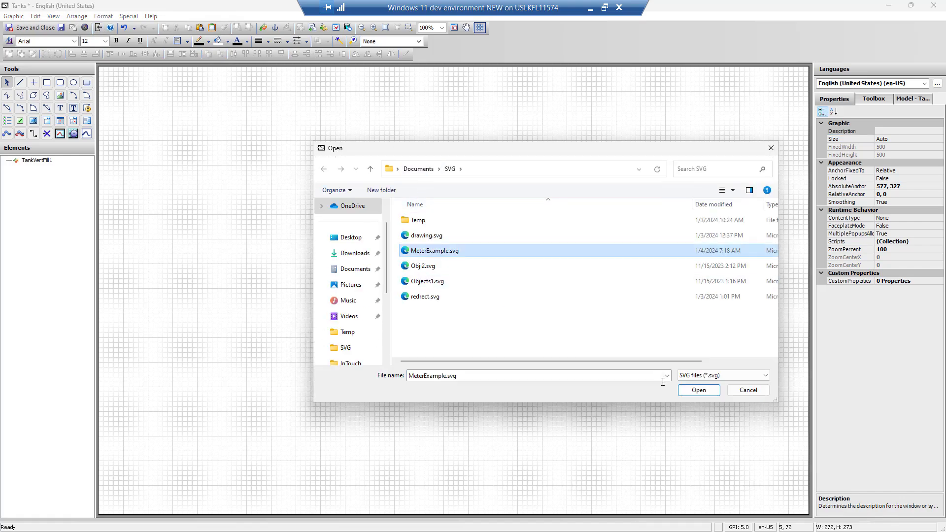
click(690, 392)
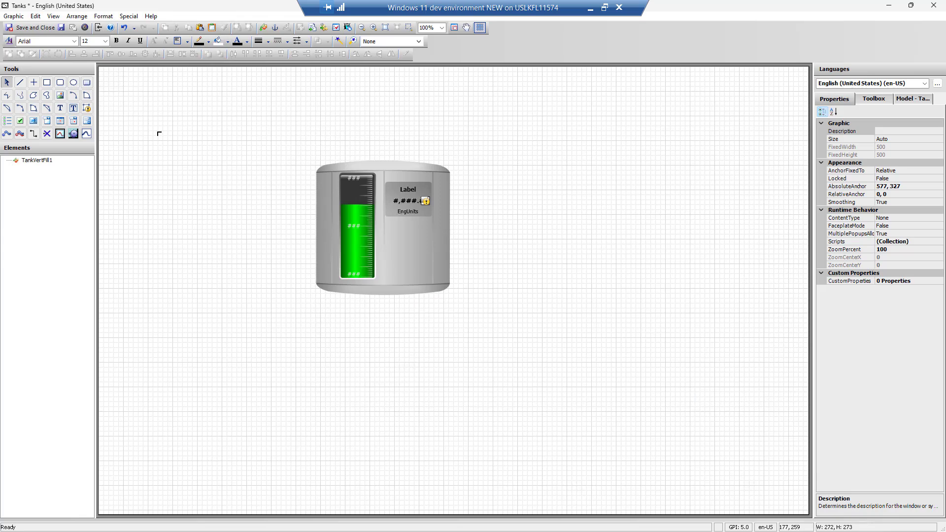
click(152, 118)
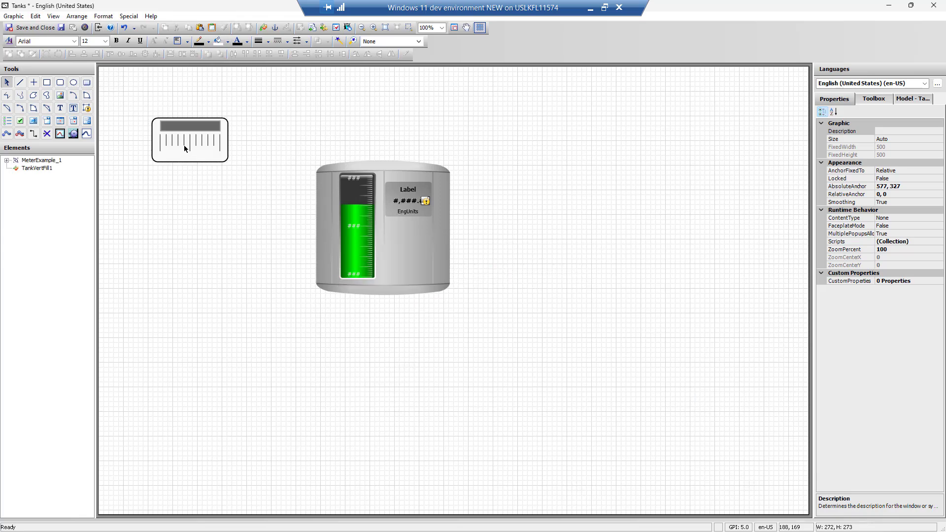
Expand MeterExample_1 > Meter in Elements to list ValueBar, Scale and Border.
click(7, 160)
click(17, 168)
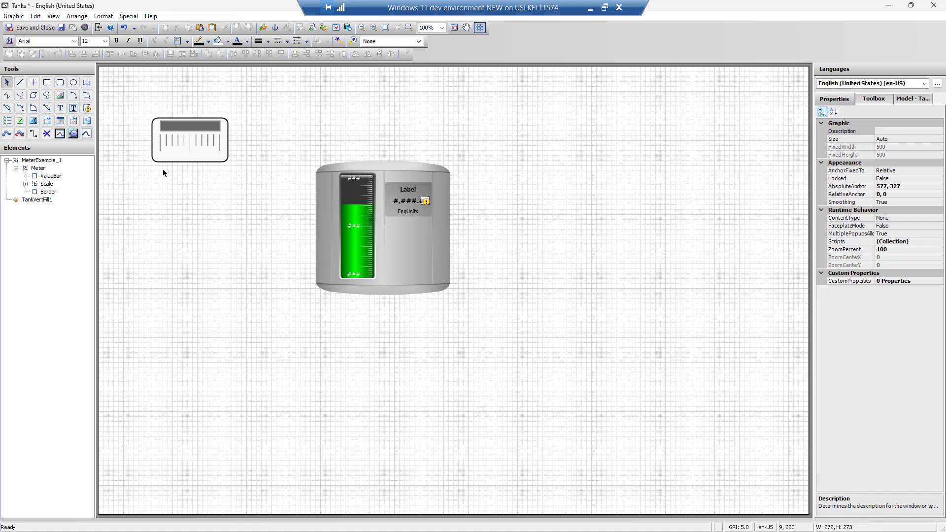
click(167, 154)
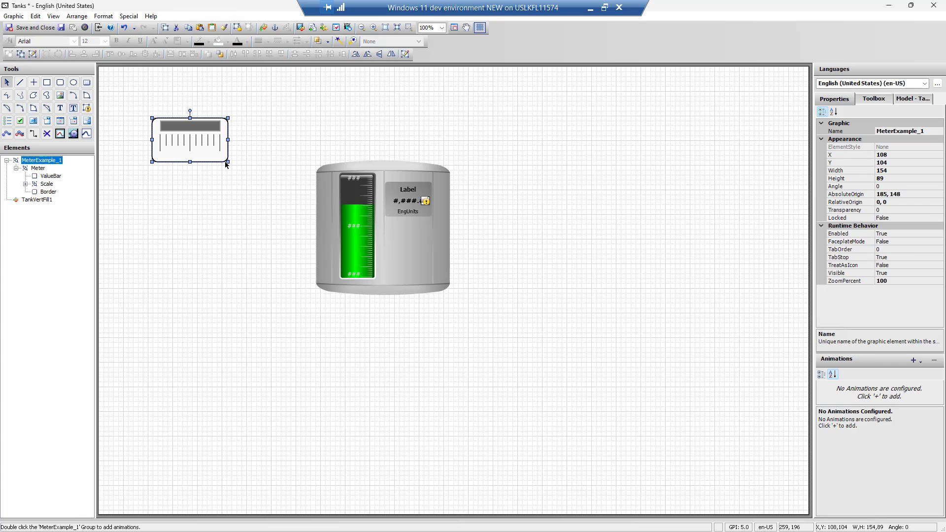
click(224, 207)
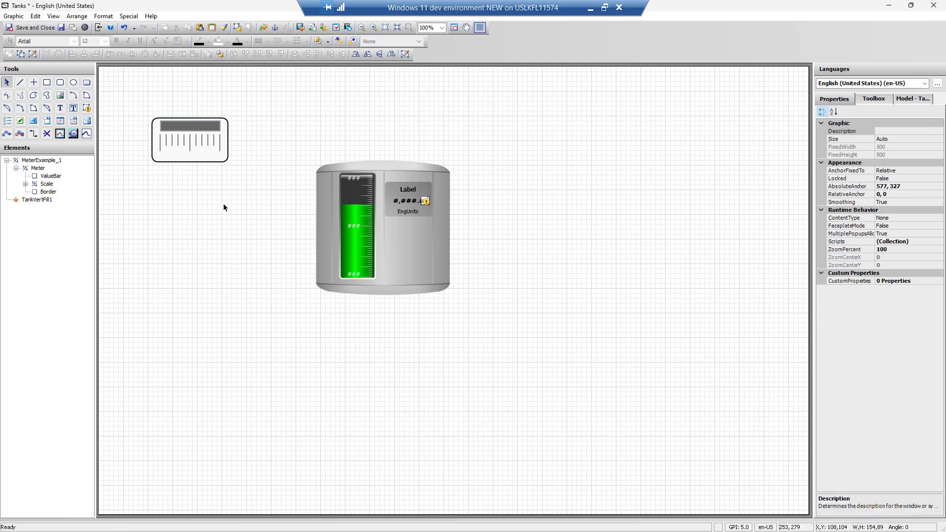
Drag MeterExample.svg from Documents\SVG in File Explorer onto the Tanks canvas, then close Explorer.
key(alt+Tab)
key(alt+Tab)
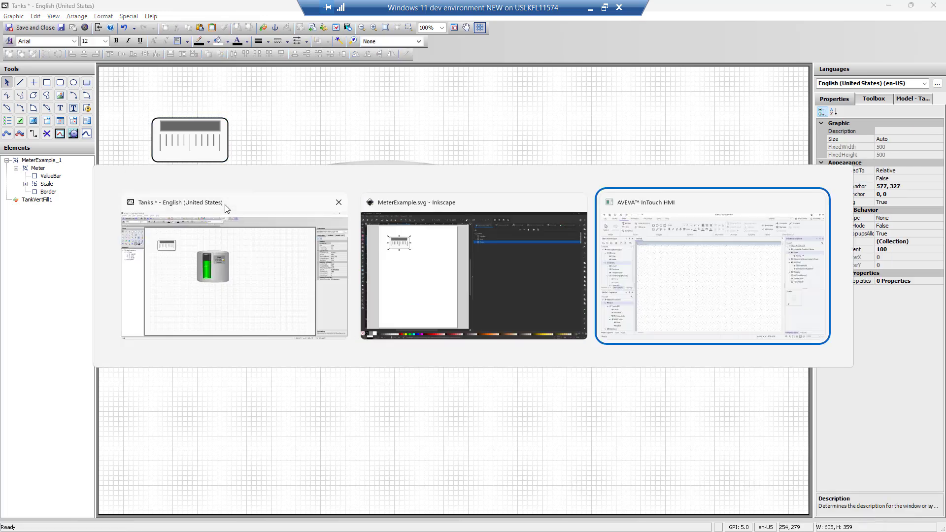
click(227, 210)
key(super)
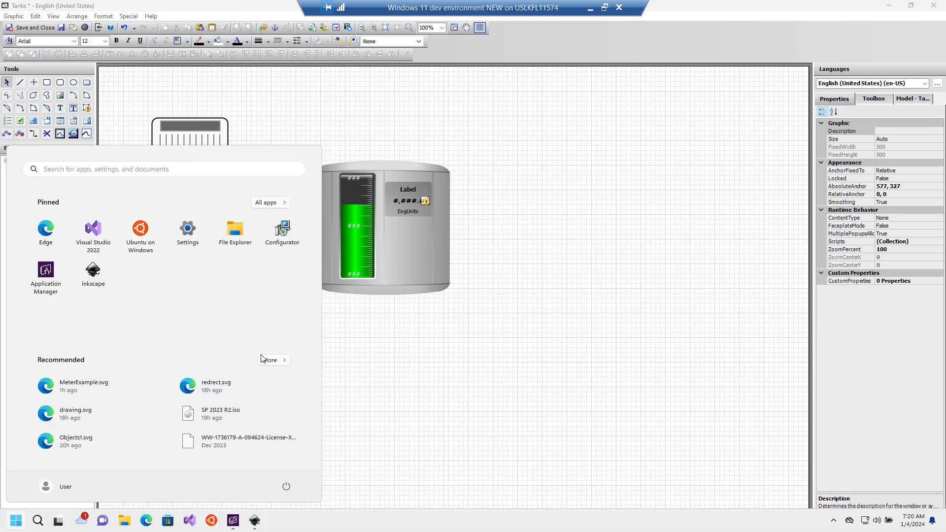
click(236, 234)
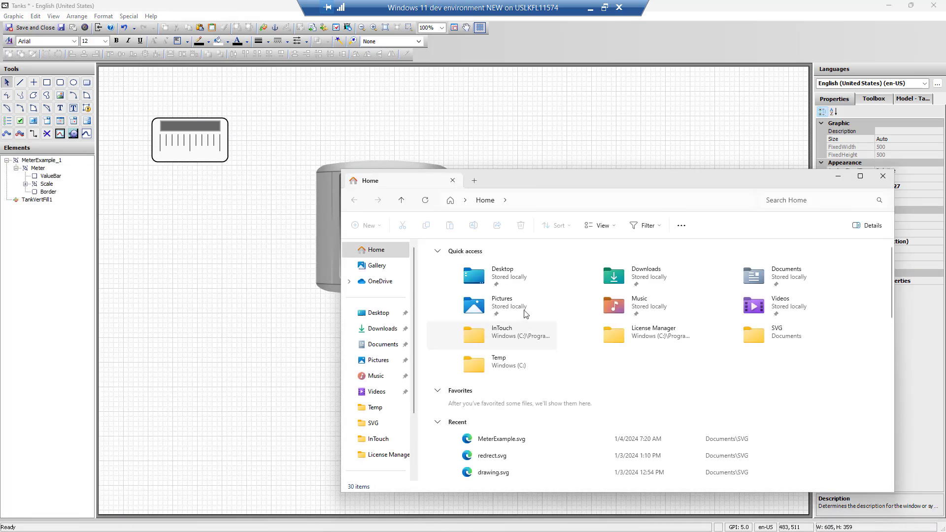
click(742, 330)
double_click(747, 333)
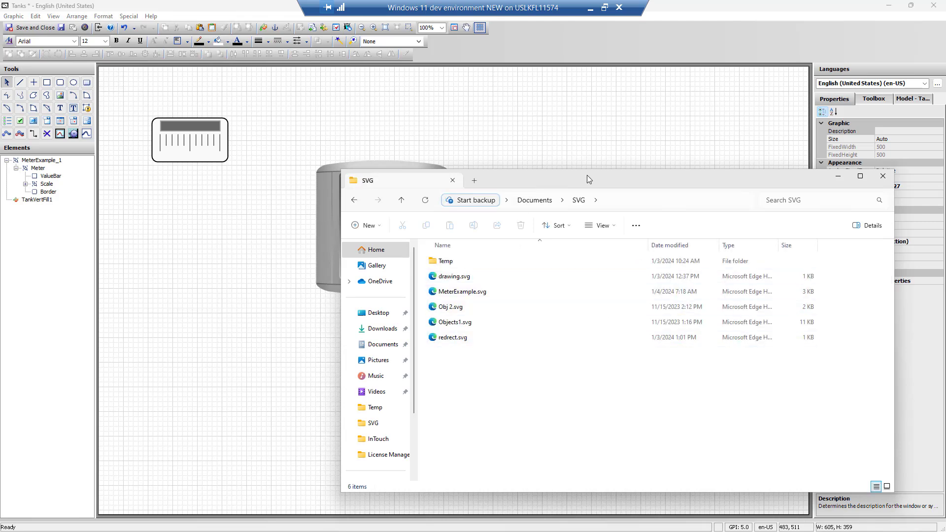
drag(583, 181, 624, 177)
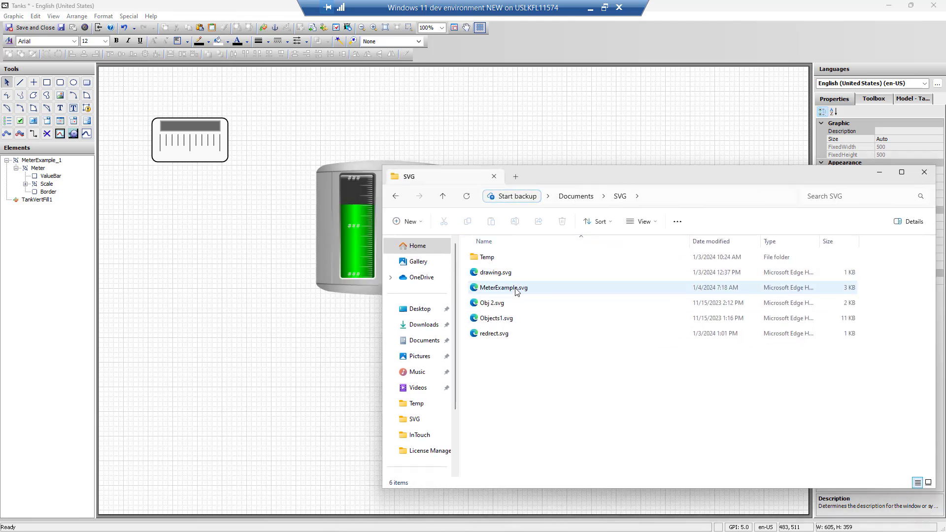
drag(520, 288, 159, 276)
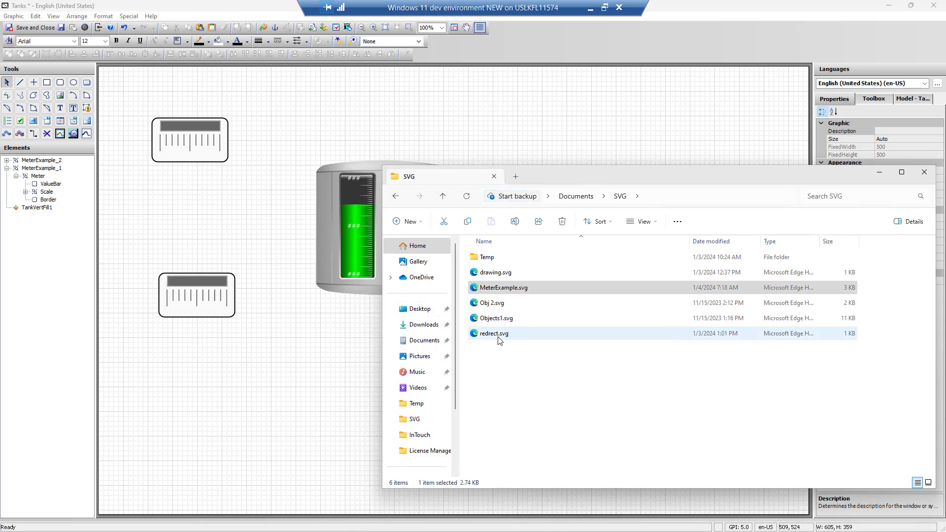
click(923, 173)
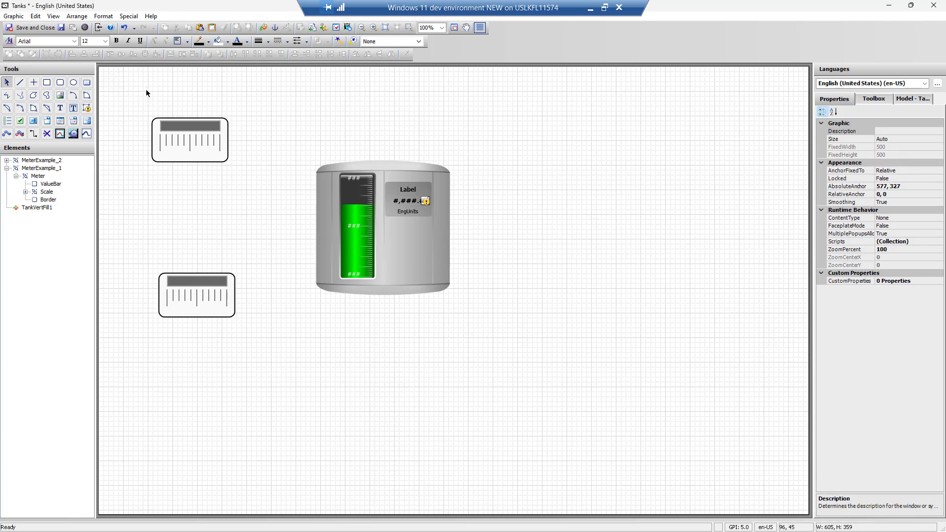
Move the second meter slightly up and draw an image box below the tank.
drag(208, 285, 203, 192)
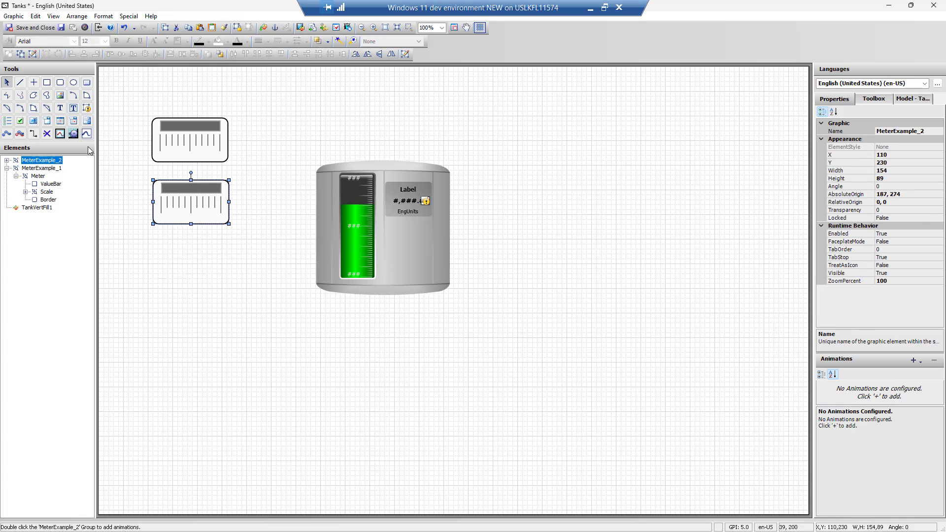
click(62, 96)
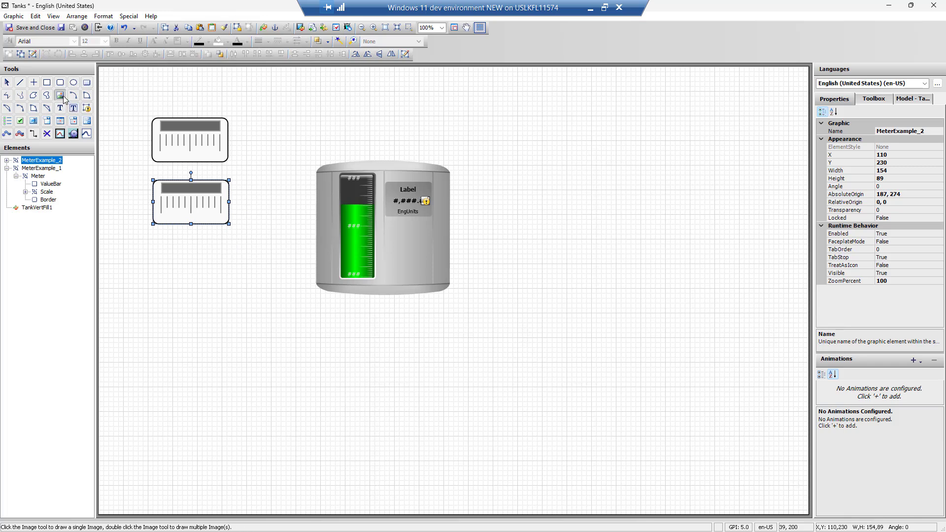
drag(310, 372, 403, 455)
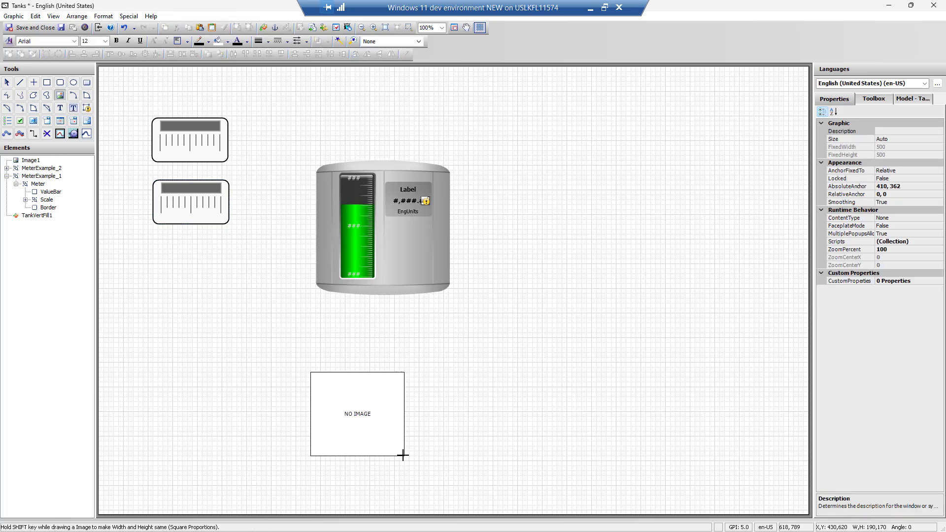
Load redrect.svg into the image box using the SVG files filter.
click(690, 379)
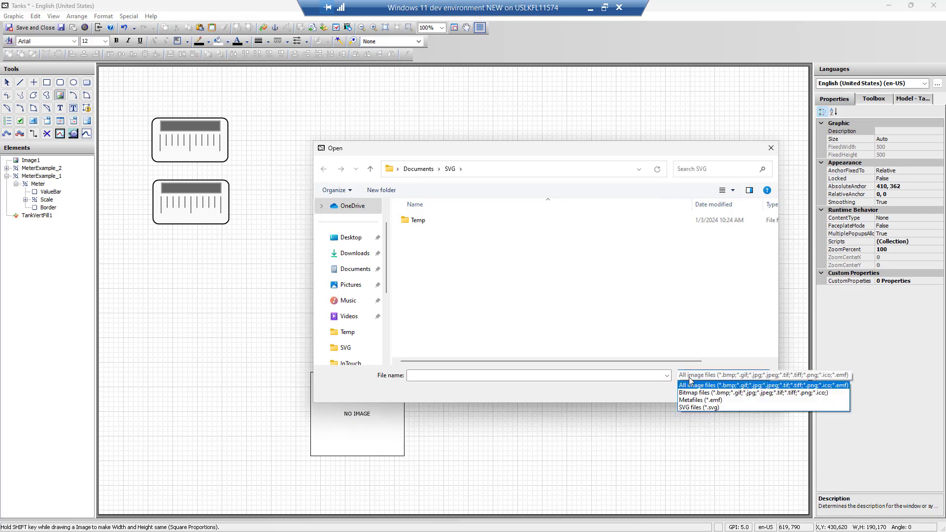
click(690, 406)
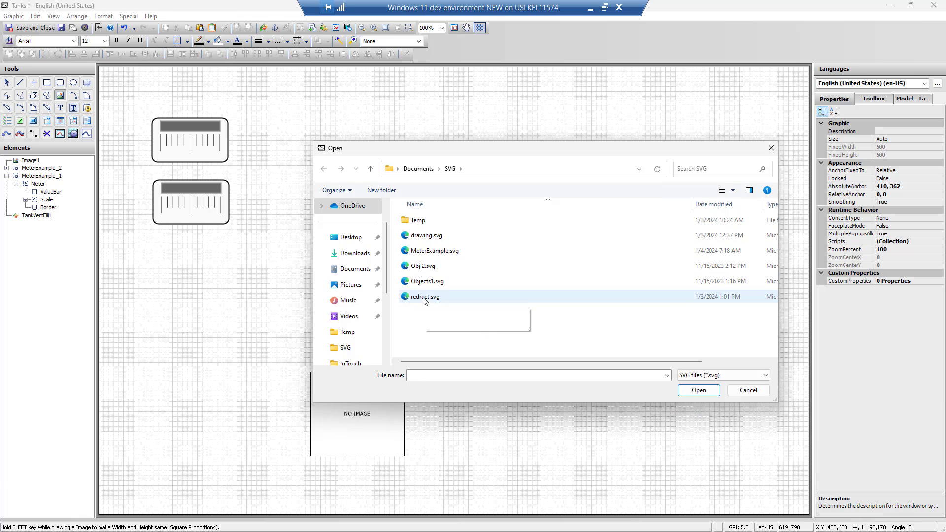
drag(424, 301, 456, 277)
click(714, 394)
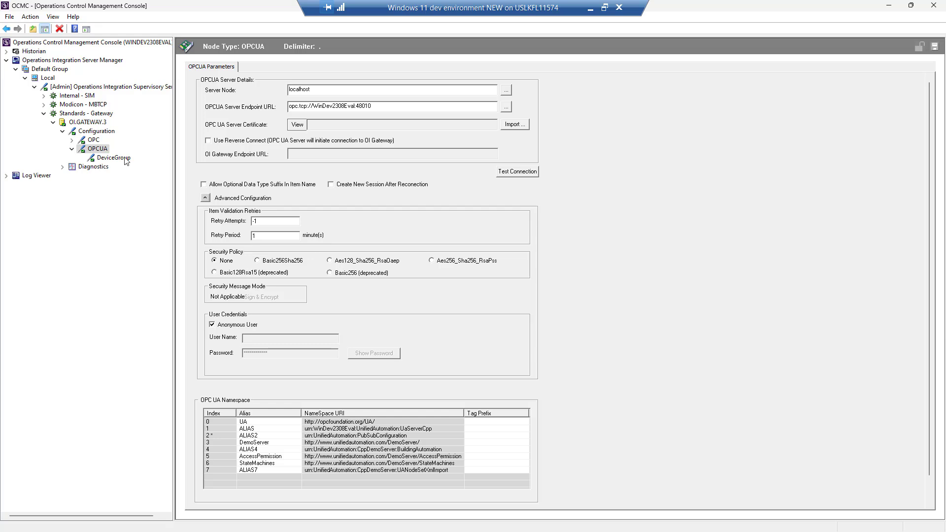
Minimize the management console and choose External providers from the Tag dictionary dropdown.
click(892, 8)
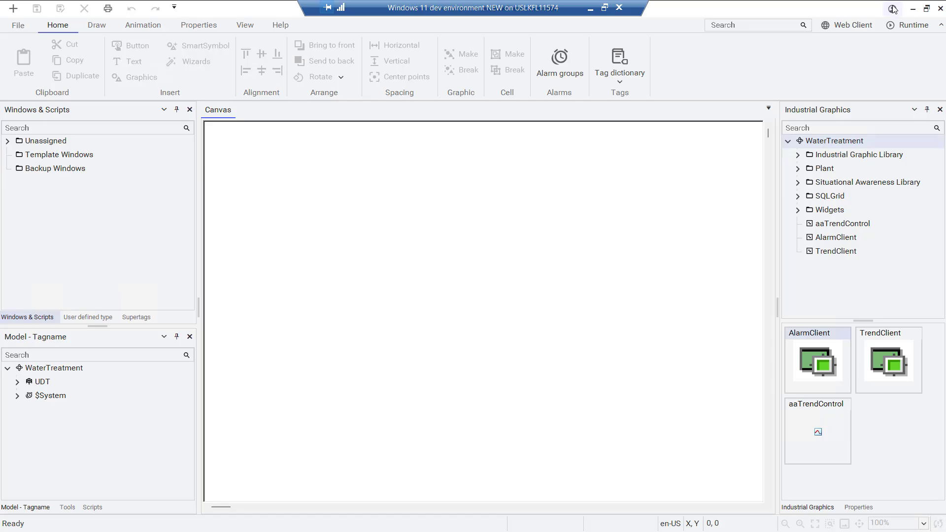
click(623, 85)
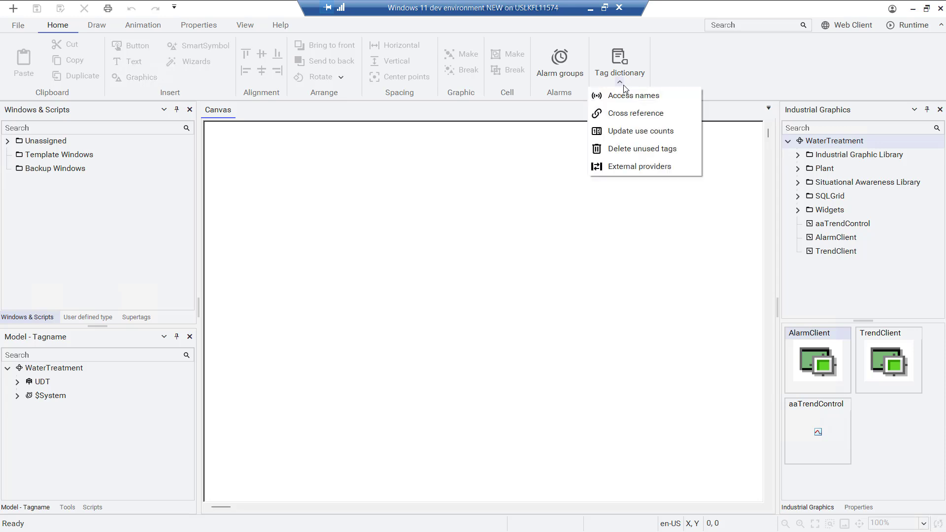
click(622, 170)
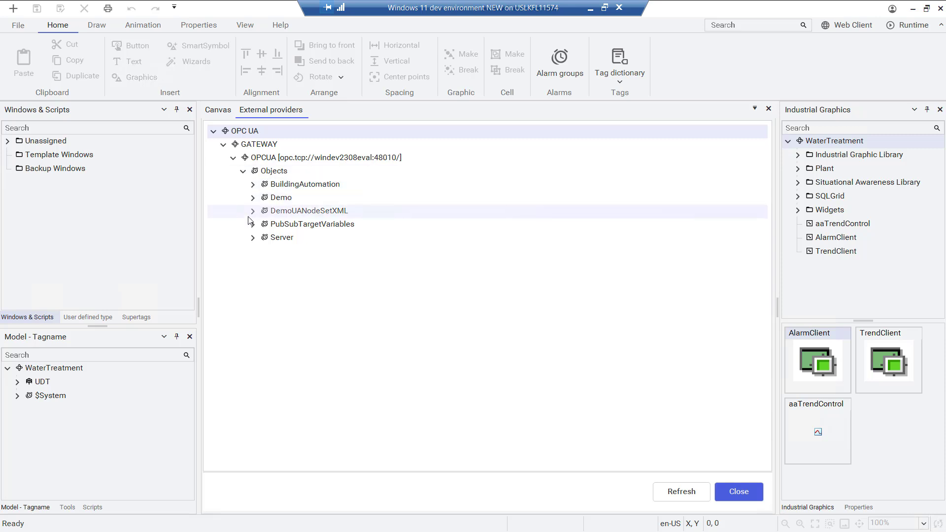
Drag Furnace_1 from BuildingAutomation into $System and expand its StateCondition members in the tag model.
click(252, 186)
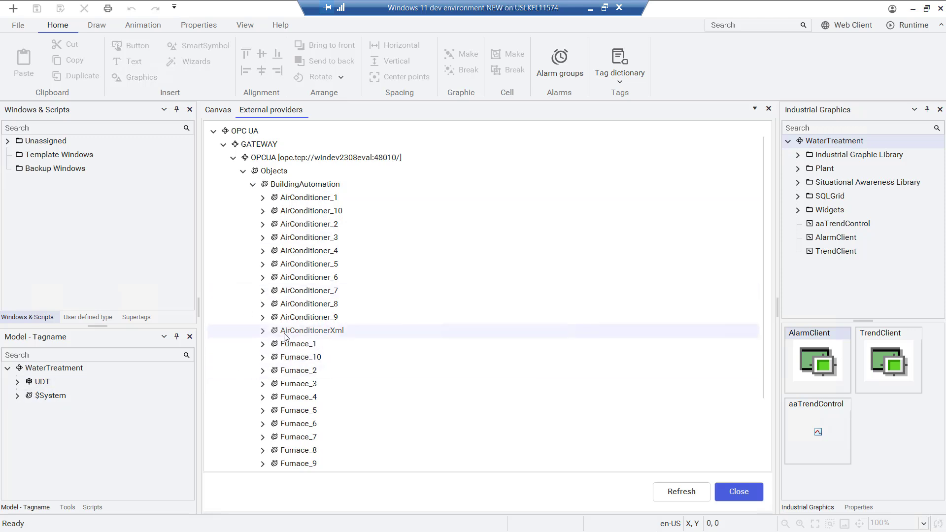
click(262, 344)
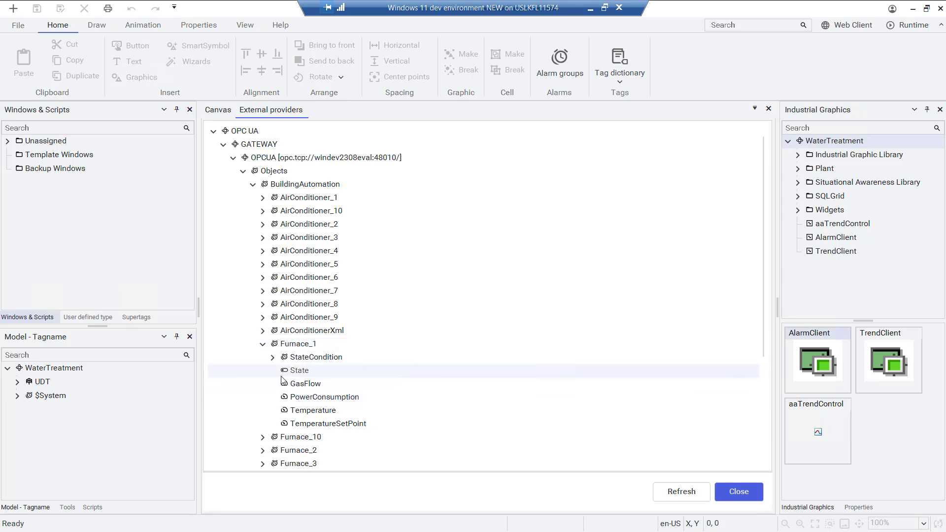
click(273, 357)
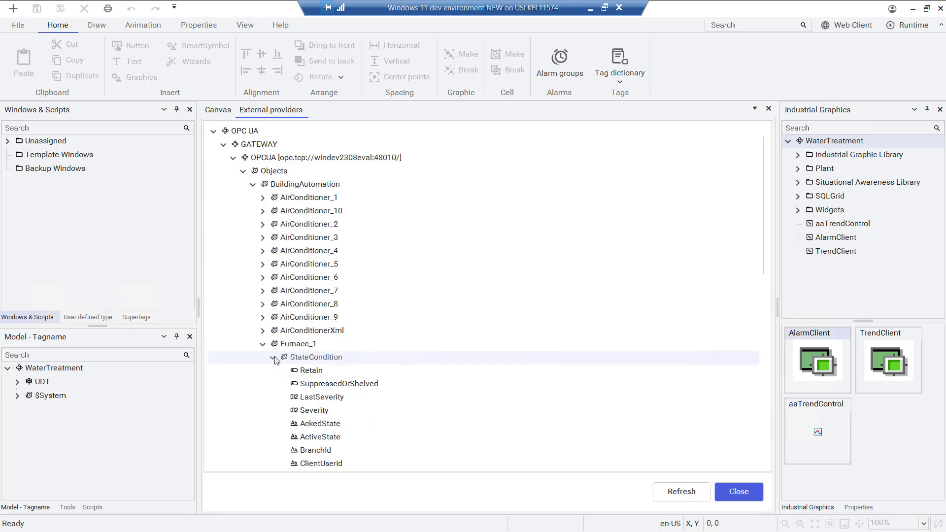
click(275, 360)
drag(294, 348, 68, 389)
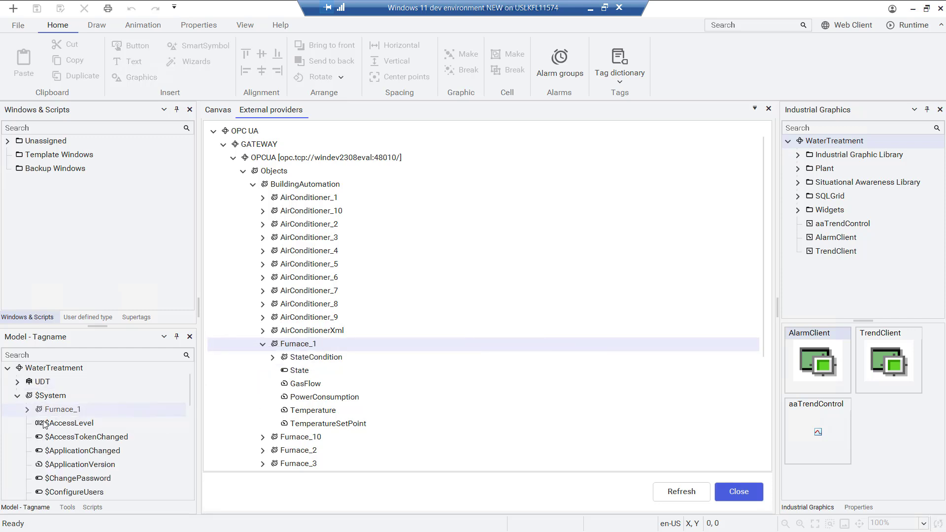
click(26, 412)
click(26, 410)
click(37, 423)
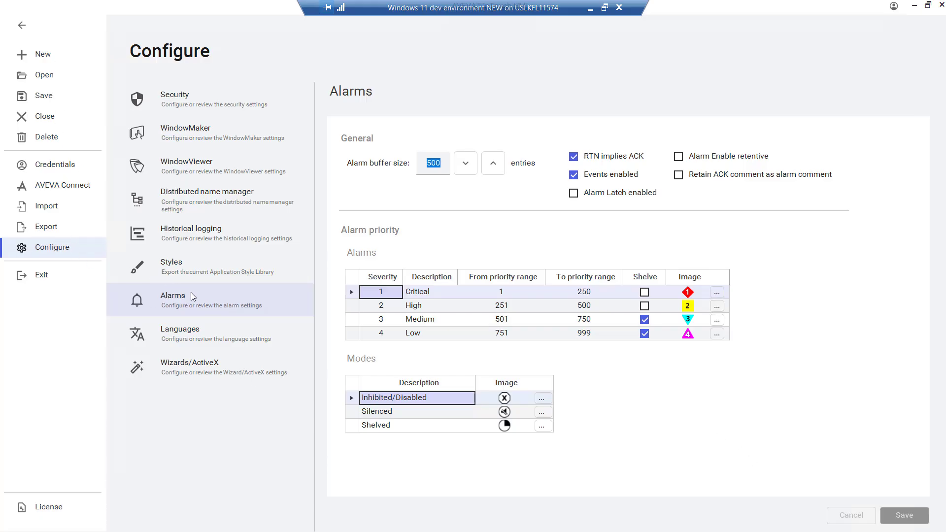
Enable Alarm Latch in the Alarms configuration and save it.
click(573, 193)
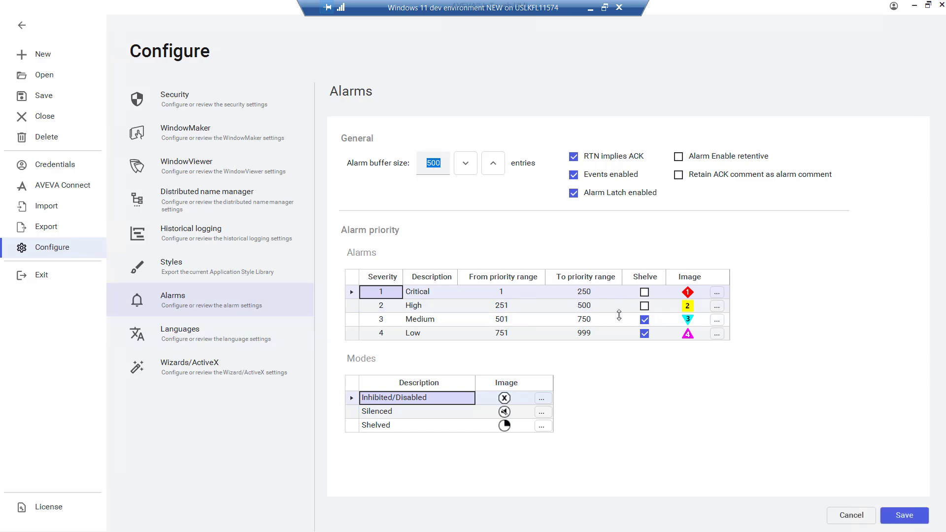
click(909, 520)
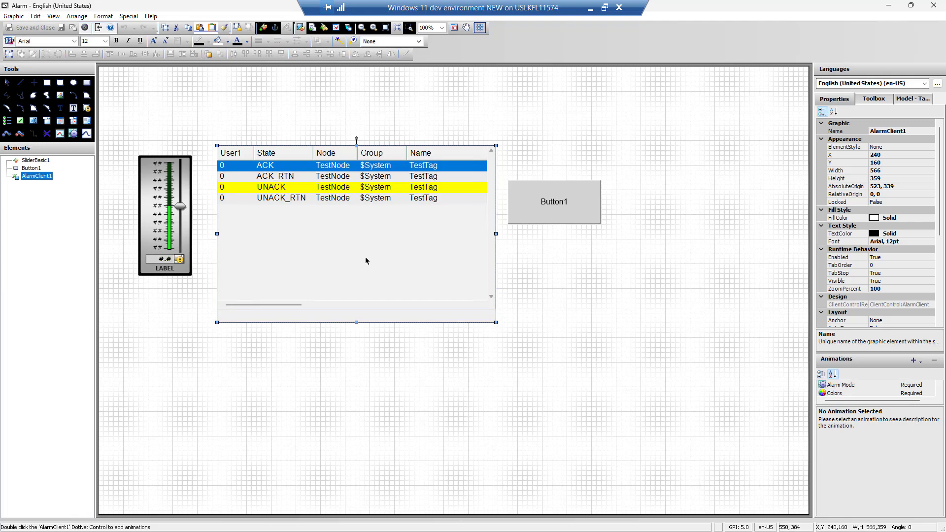
Open the context menu of the AlarmClient1 alarm grid on the Alarm window canvas.
right_click(302, 224)
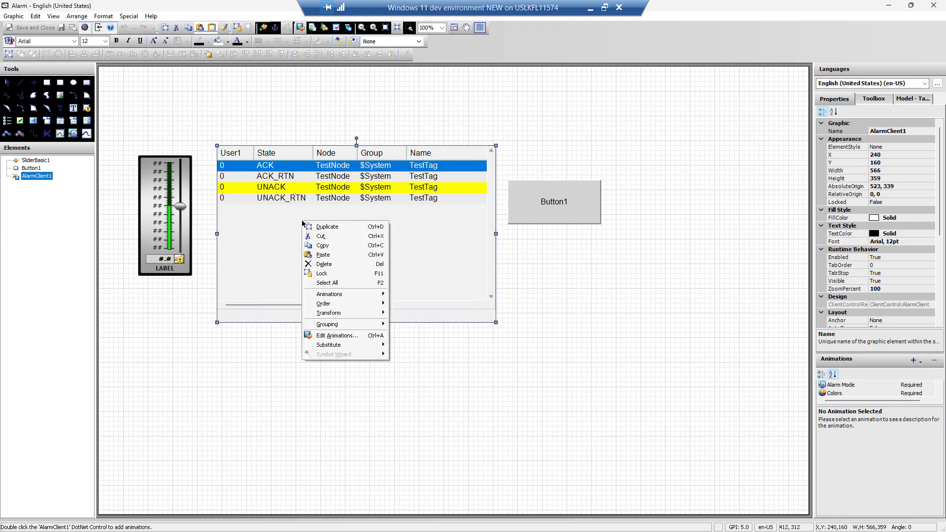
Set the Latch text colour in AlarmClient1's Colors animation to red and apply it.
click(438, 227)
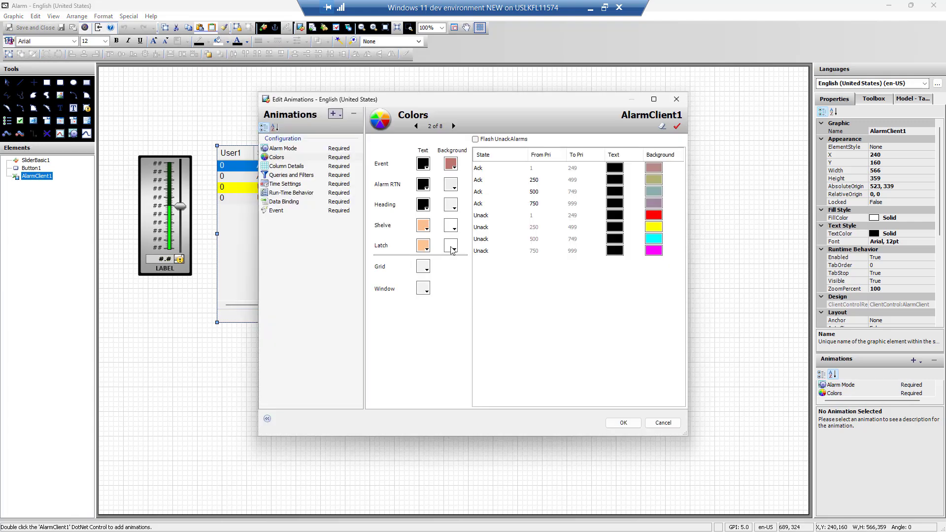
click(422, 248)
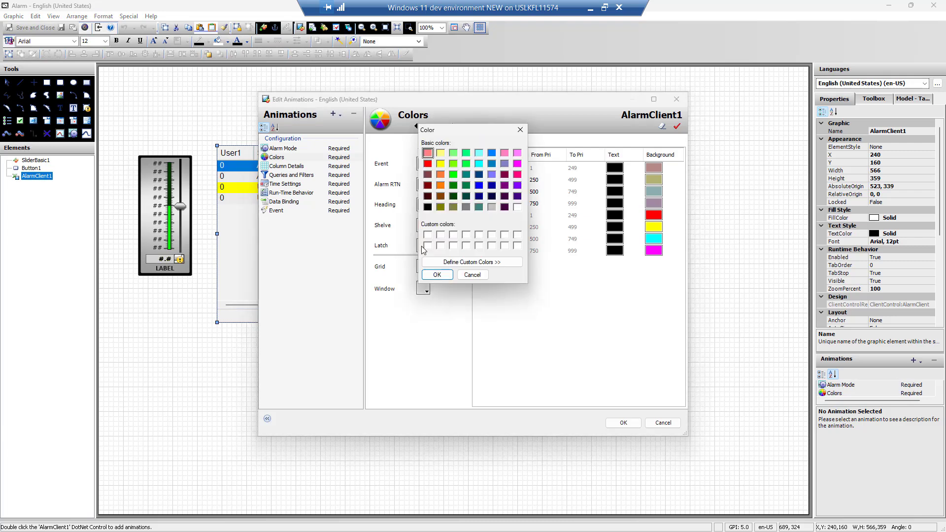
click(427, 164)
click(437, 275)
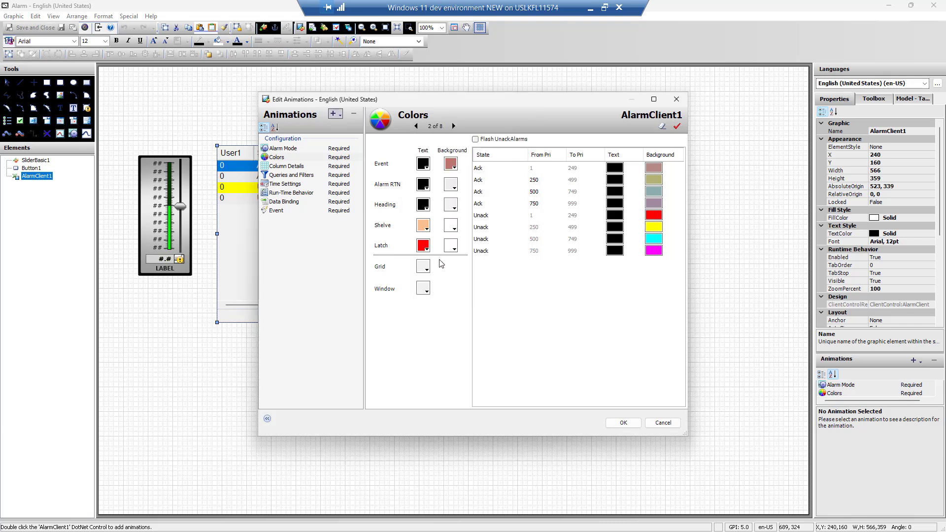
click(622, 422)
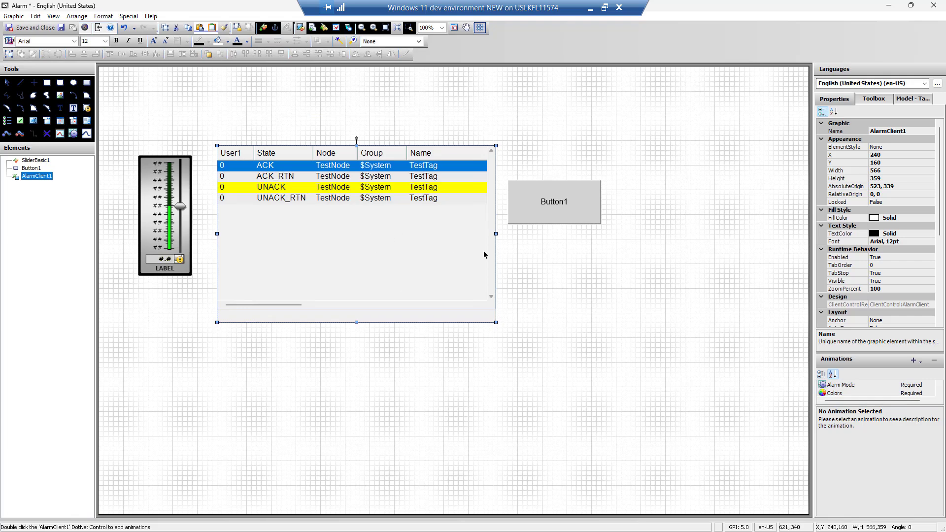
Add an Action Scripts animation to Button1.
double_click(531, 211)
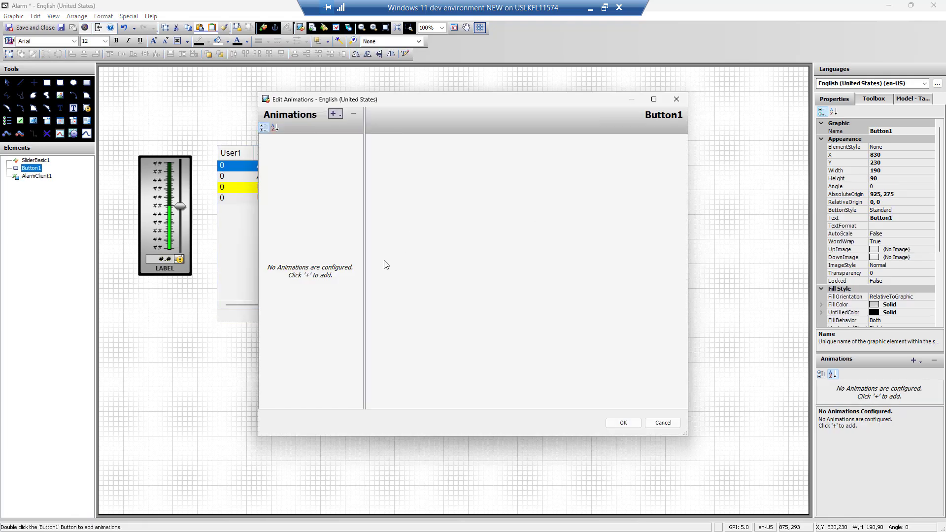
click(336, 114)
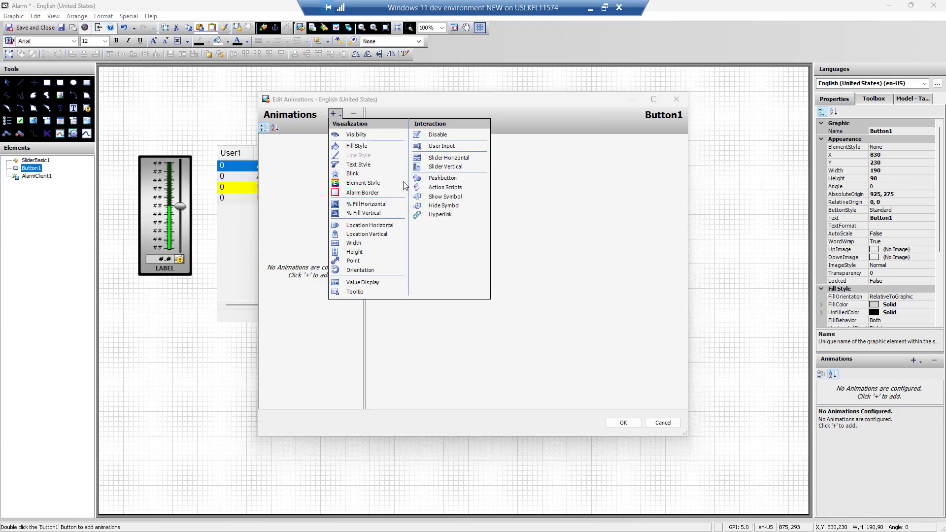
click(444, 188)
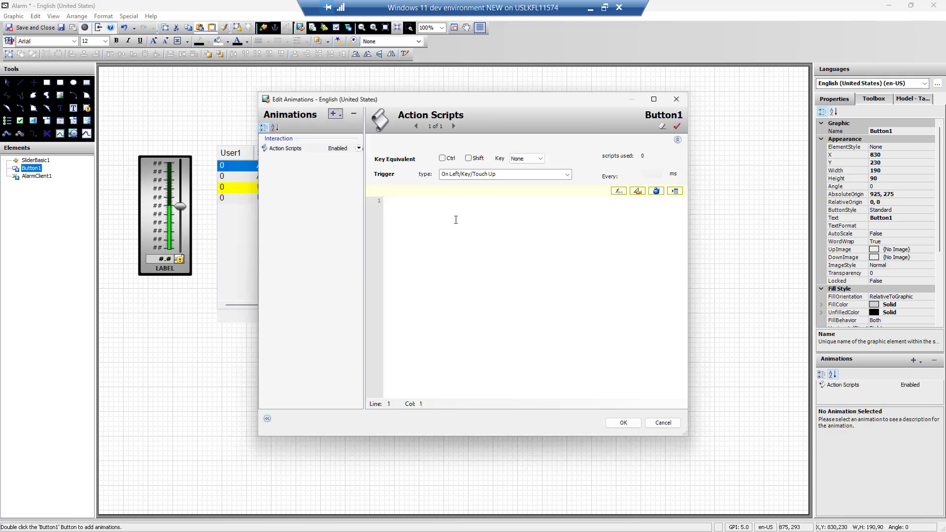
Begin the script AlarmClient1.Dismiss. using autocomplete for the object and method names.
text(a)
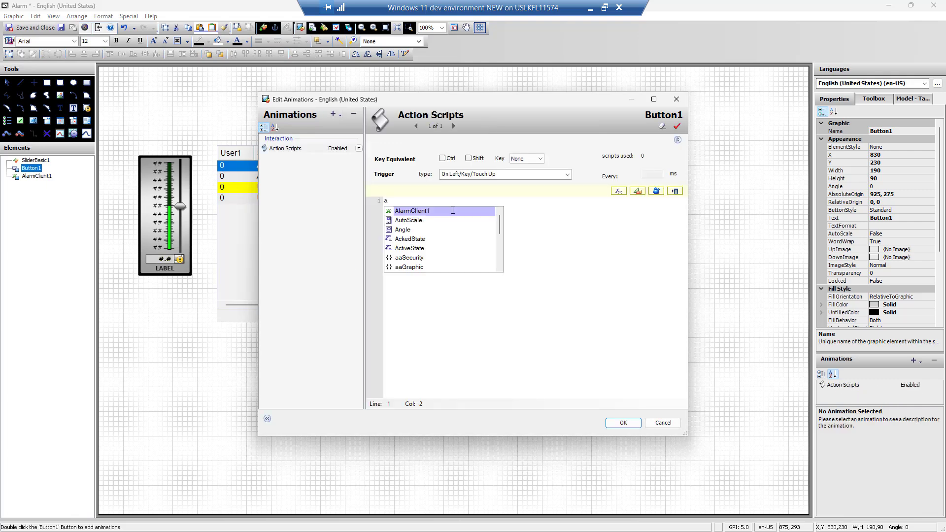
double_click(451, 210)
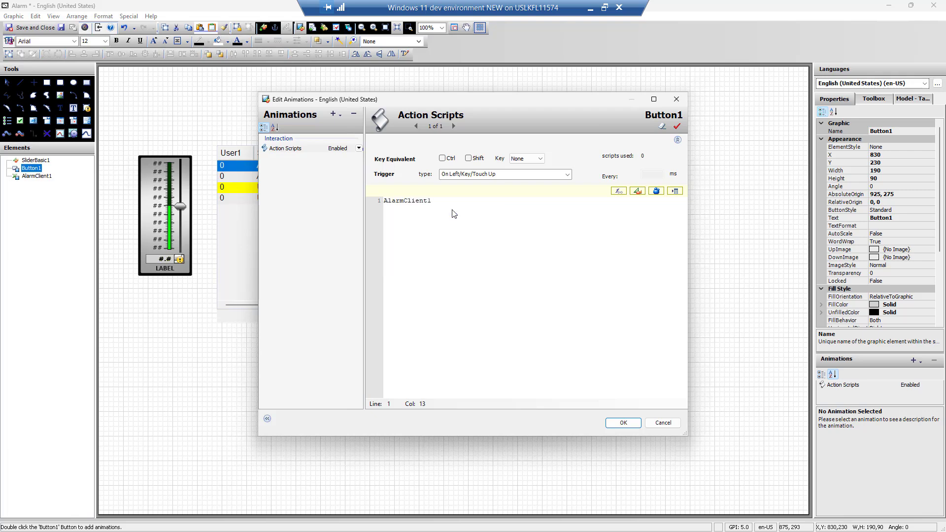
text(.d)
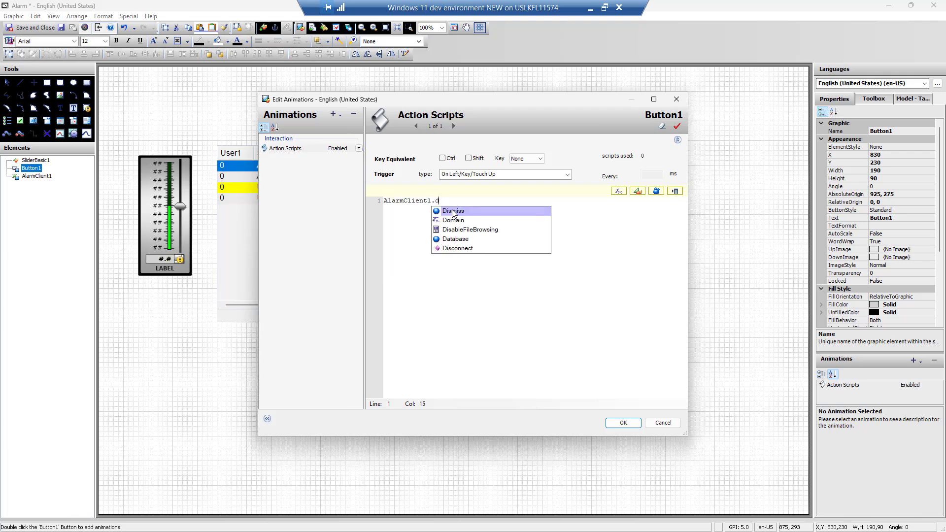
double_click(452, 210)
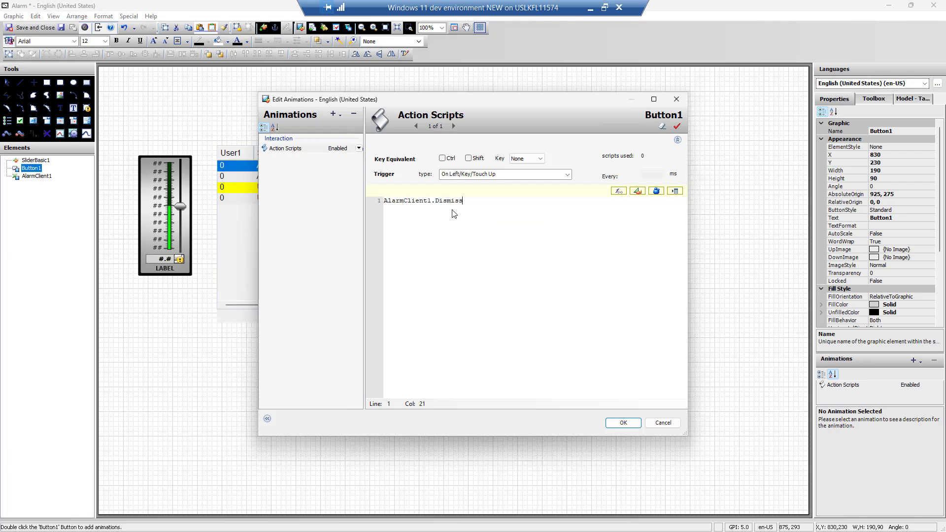
text(.)
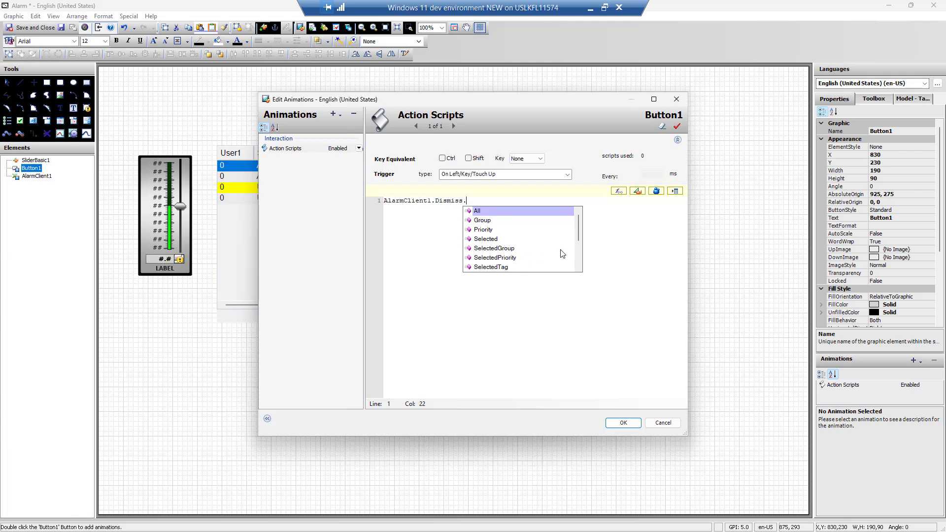
scroll(562, 253, down, 2)
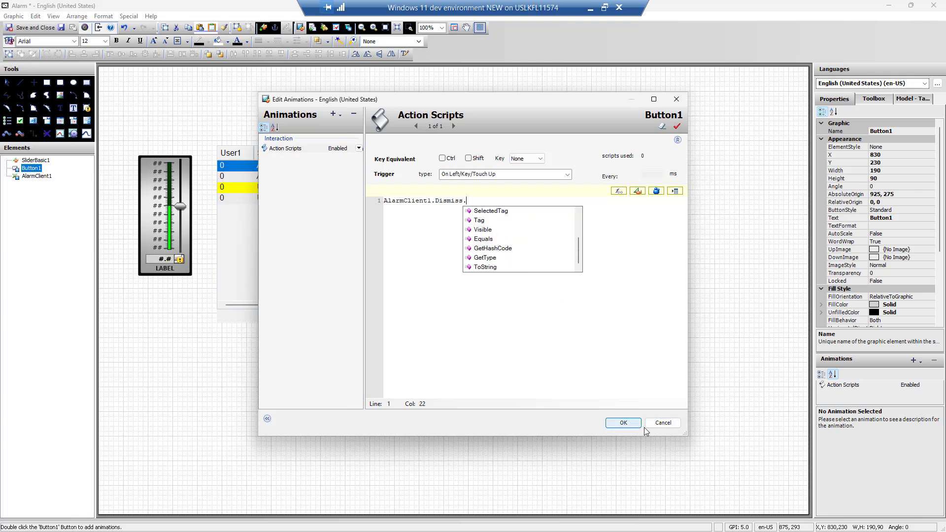
Discard Button1's script edits, raise the temperature to 91, and Ack Visible the MyTemperature alarm without comment.
click(672, 423)
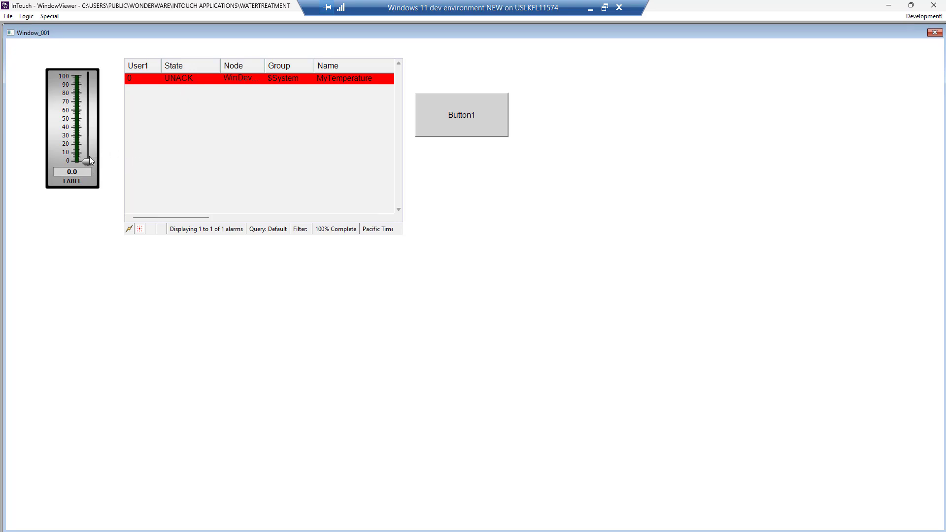
drag(90, 156, 87, 85)
right_click(180, 85)
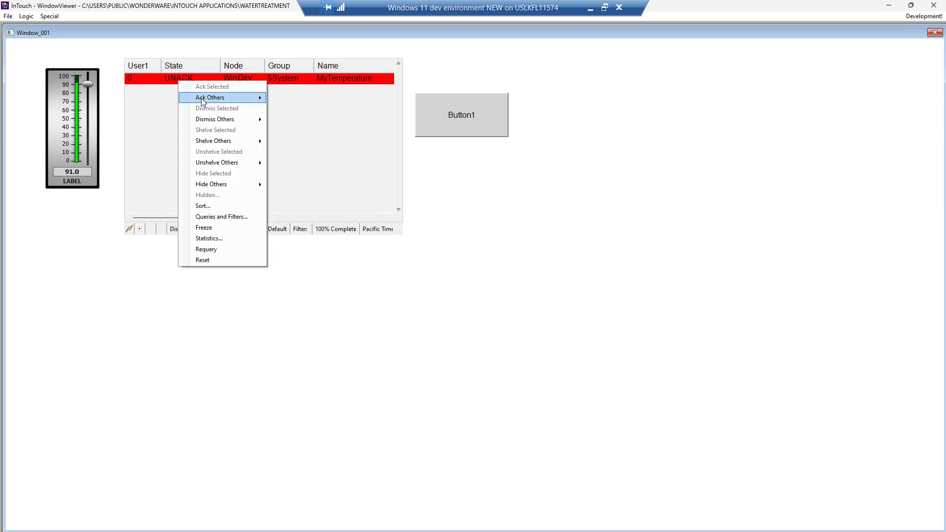
mouse_move(204, 97)
click(296, 109)
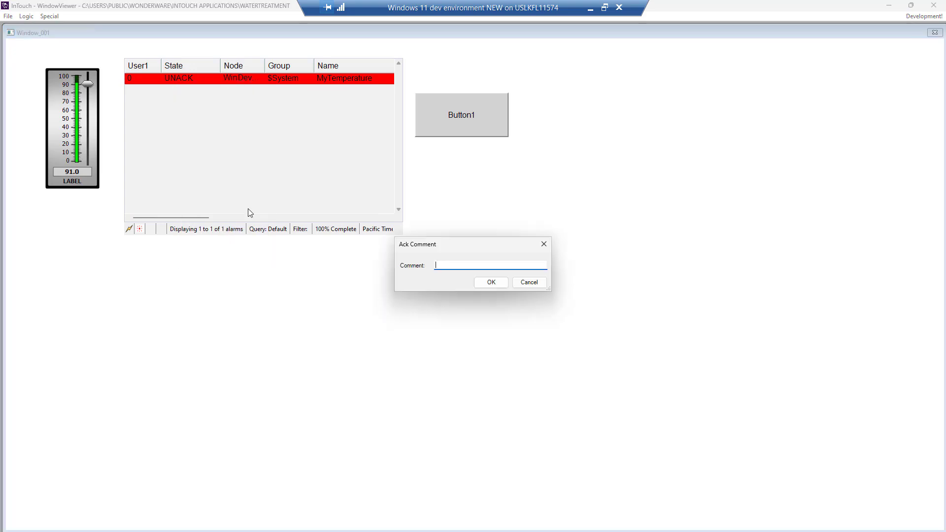
click(479, 283)
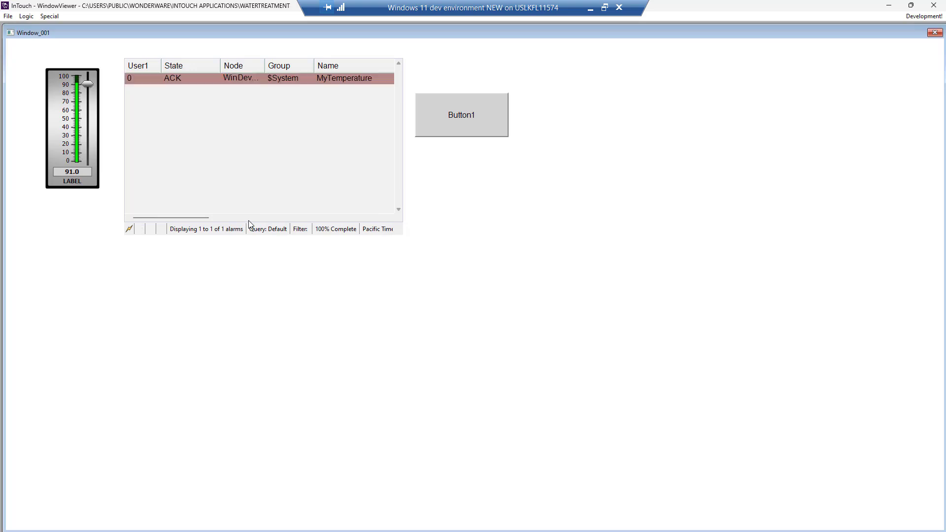
Lower the temperature slider to 72 so the MyTemperature alarm latches.
right_click(197, 87)
mouse_move(219, 104)
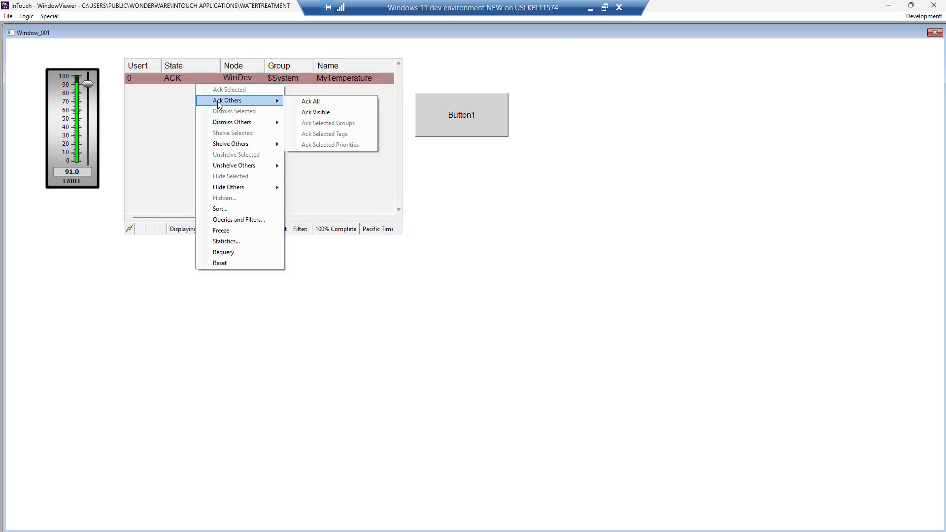
click(323, 194)
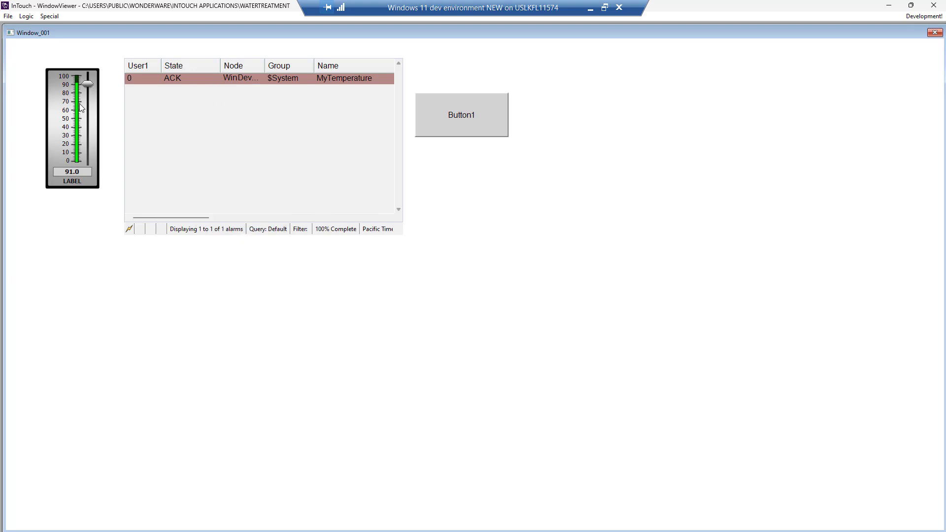
drag(87, 83, 88, 100)
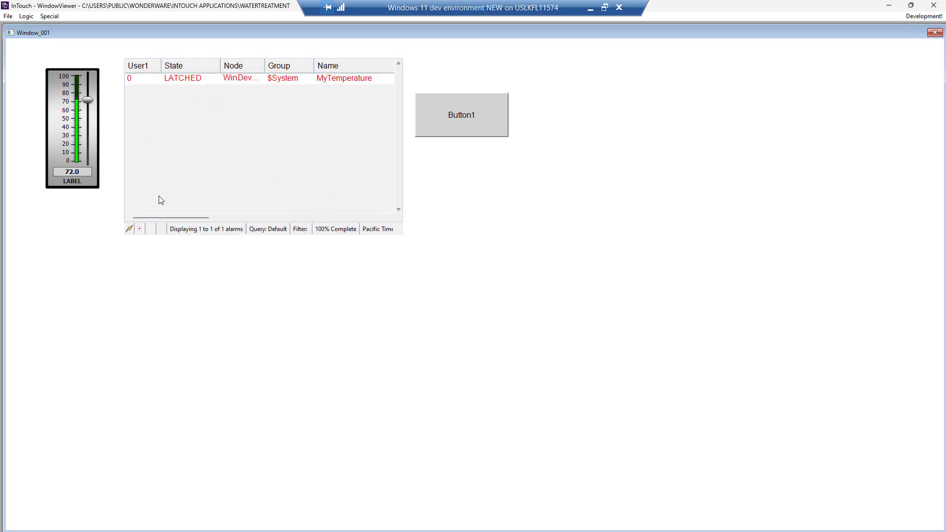
Dismiss the latched MyTemperature alarm with Dismiss Selected, confirming without a comment.
right_click(190, 80)
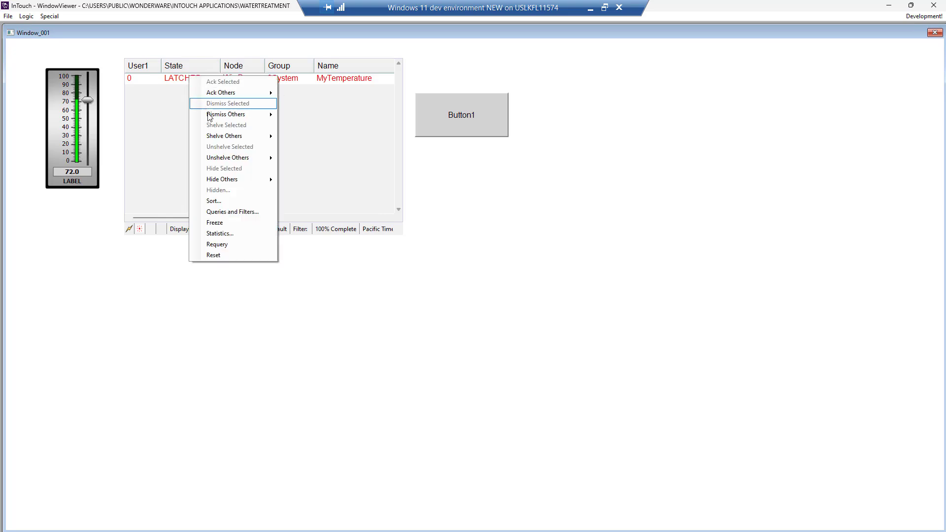
mouse_move(210, 117)
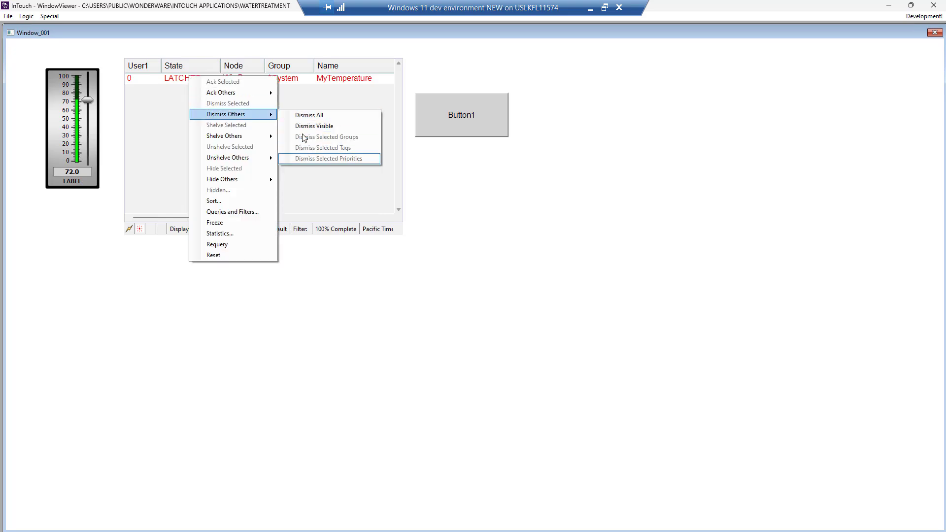
click(178, 83)
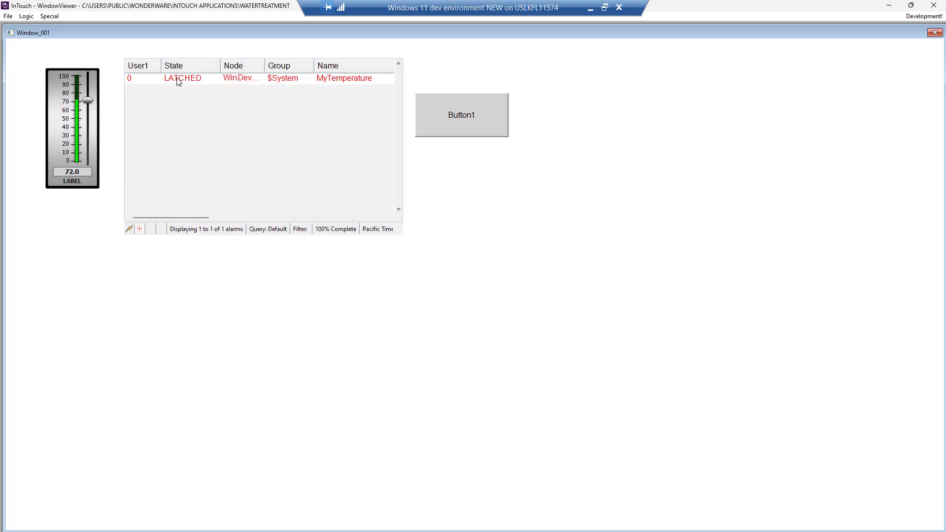
click(177, 78)
right_click(178, 79)
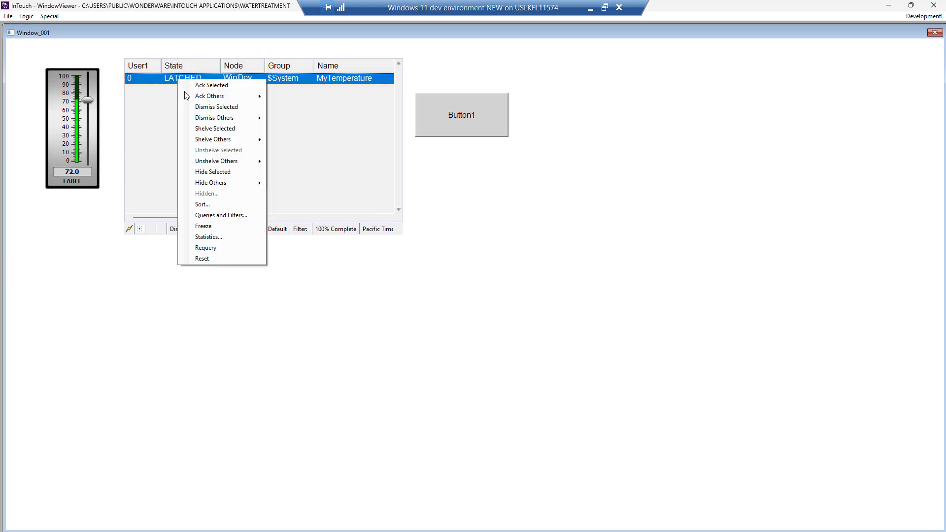
click(211, 107)
click(492, 282)
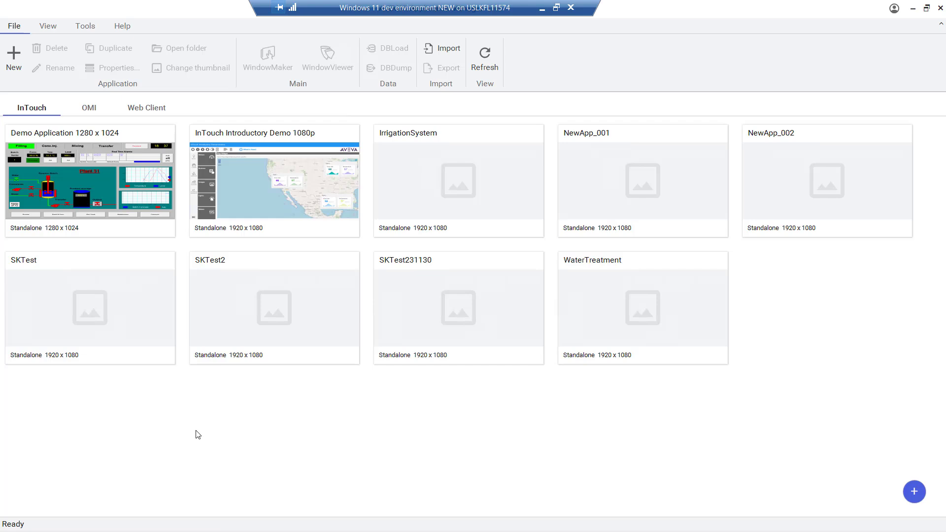
Add Credential1 in the Credential manager with type User name and password.
click(83, 29)
click(269, 60)
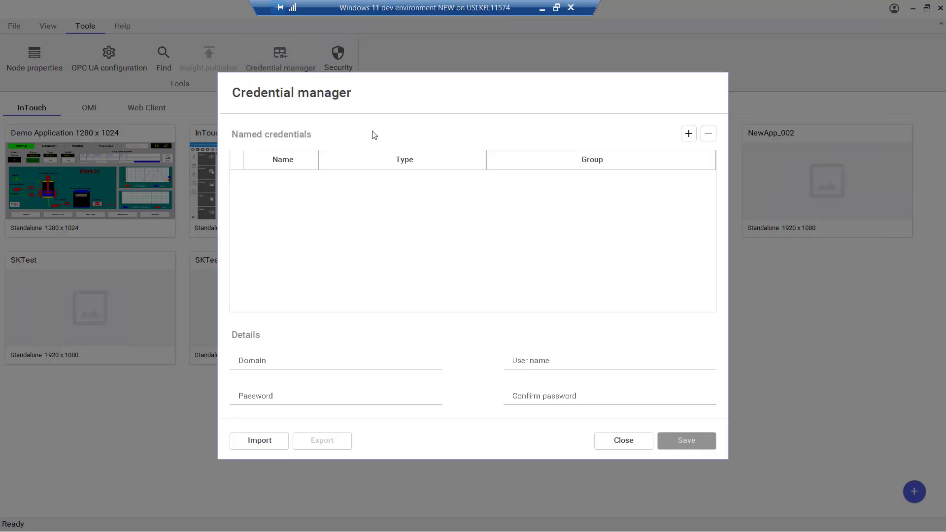
click(690, 134)
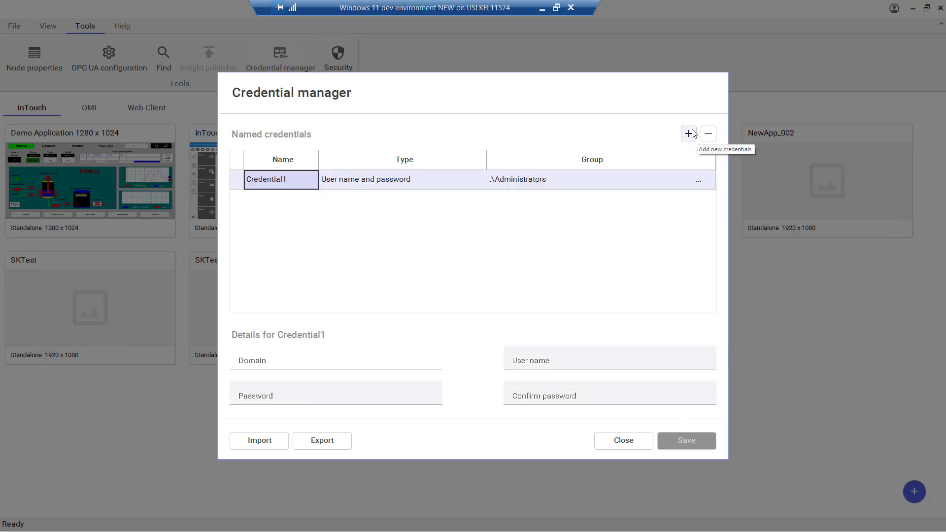
click(389, 182)
click(473, 182)
click(473, 182)
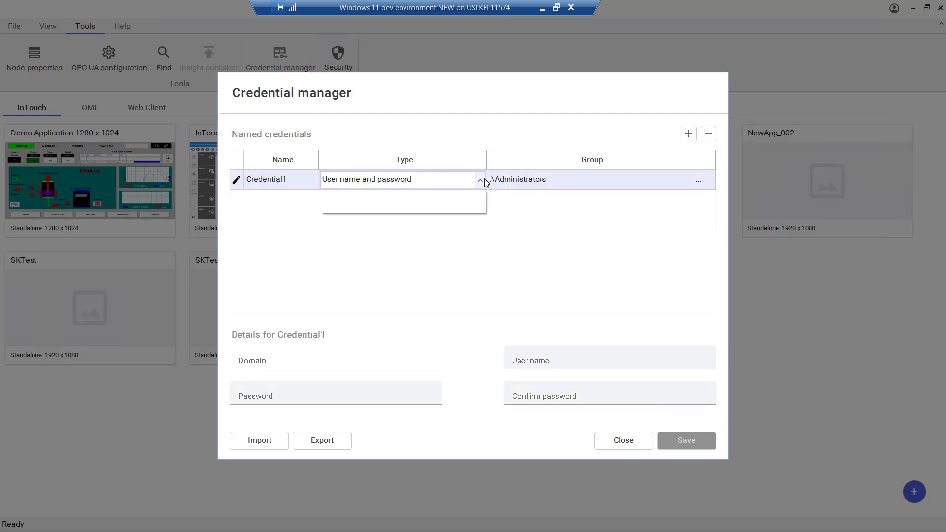
click(478, 183)
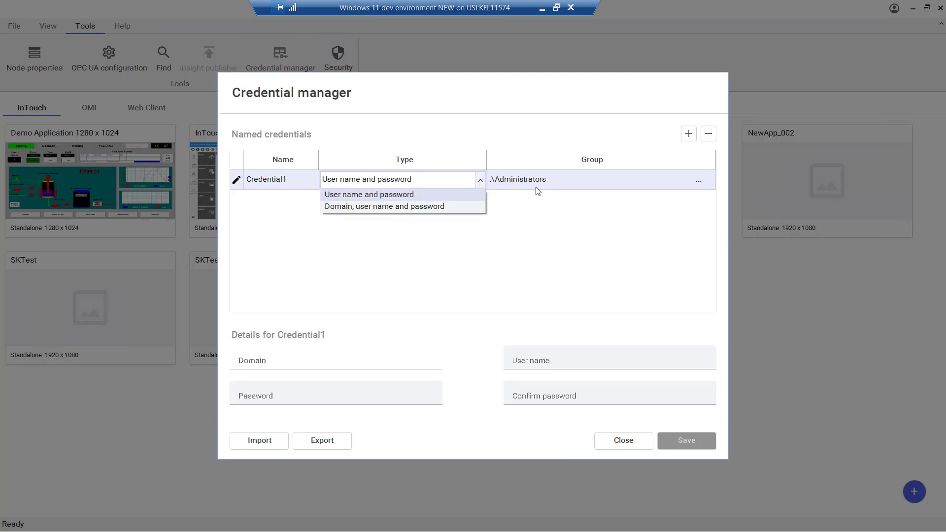
click(483, 190)
click(498, 218)
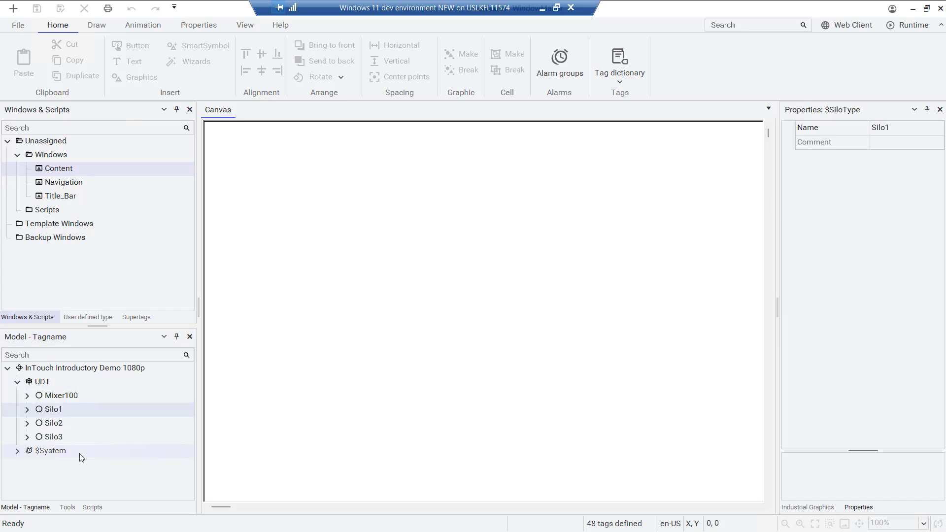
Switch from WindowMaker to the running InTouch Introductory Demo in WindowViewer.
key(alt+Tab)
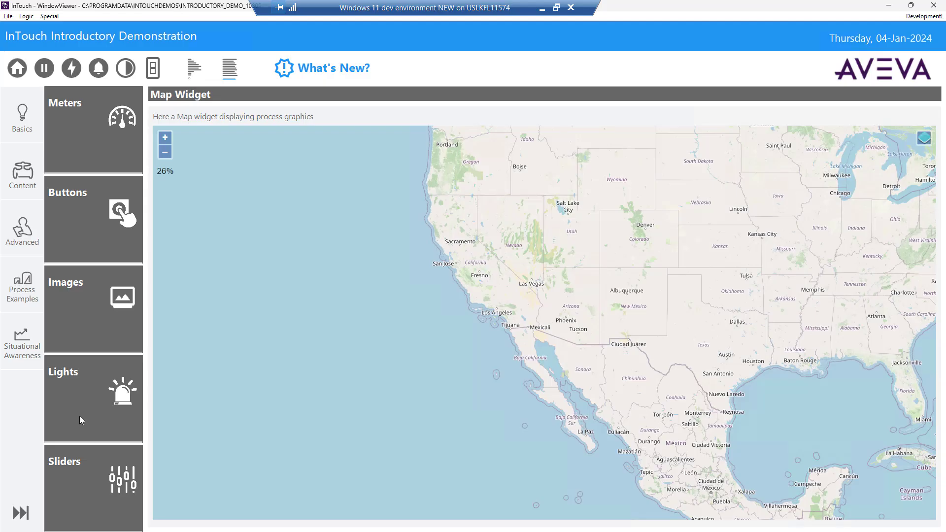
View the Simple Tank Farm and SVG-versus-PNG pages, toggle the SVG animation, then show What's New.
click(22, 300)
click(89, 137)
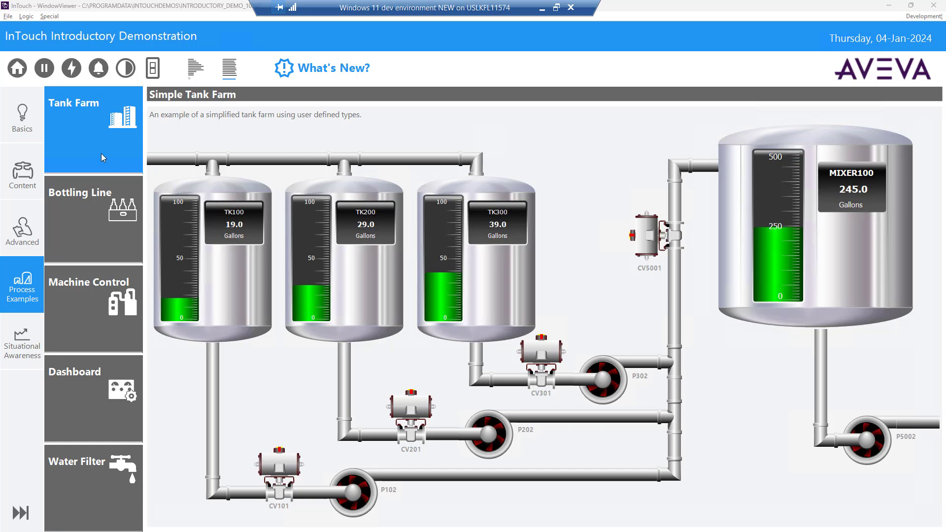
click(28, 123)
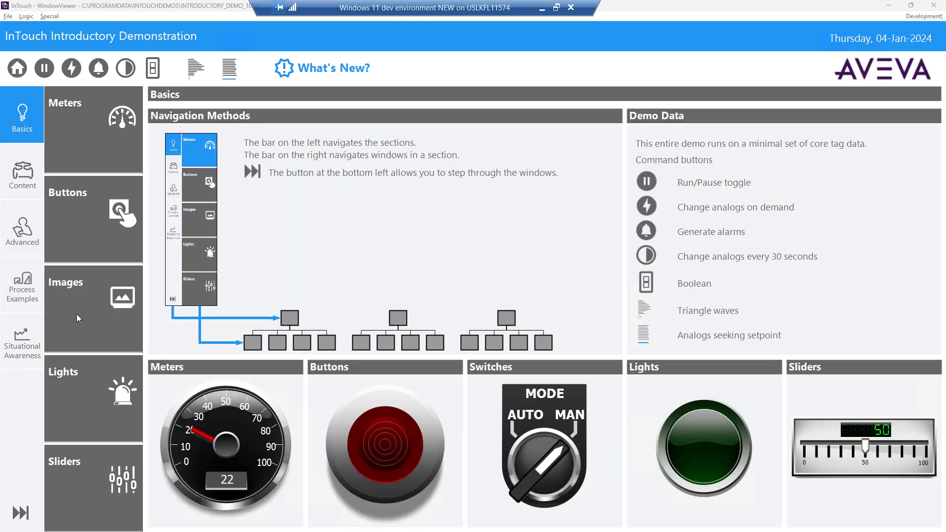
click(76, 314)
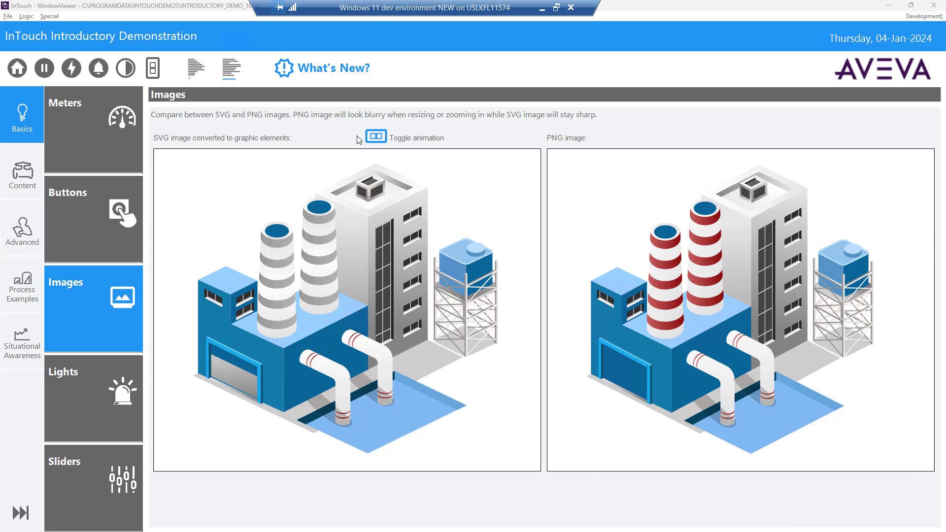
click(377, 137)
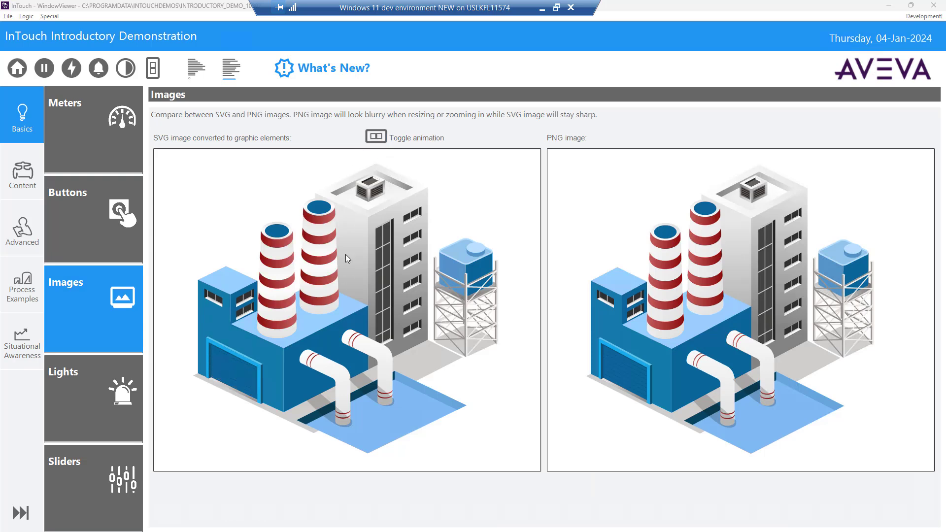
click(381, 137)
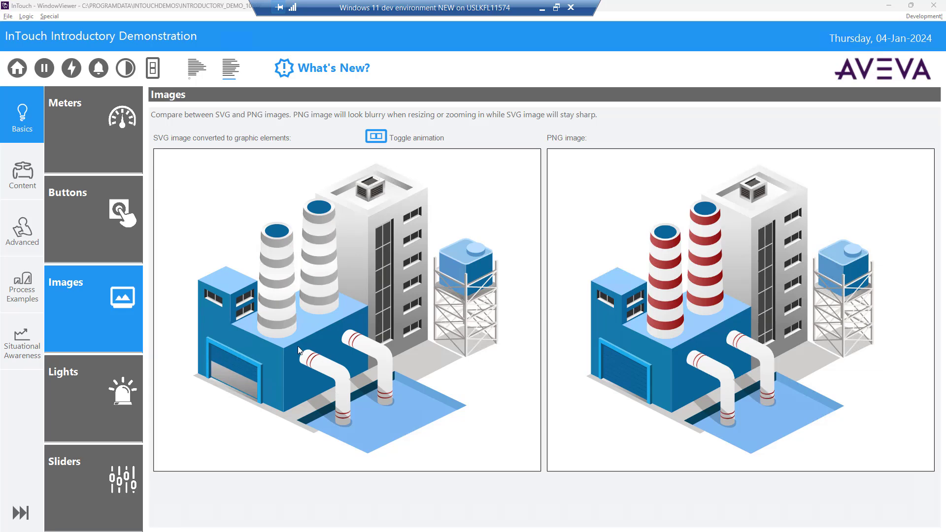
click(307, 78)
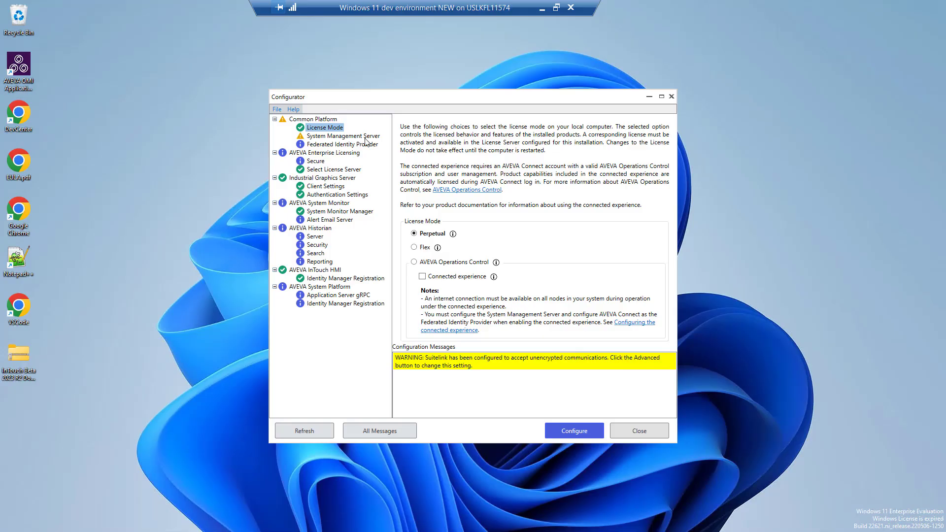
Under Common Platform's License Mode, tick Connected experience to bring up its AVEVA Connect information note.
click(315, 120)
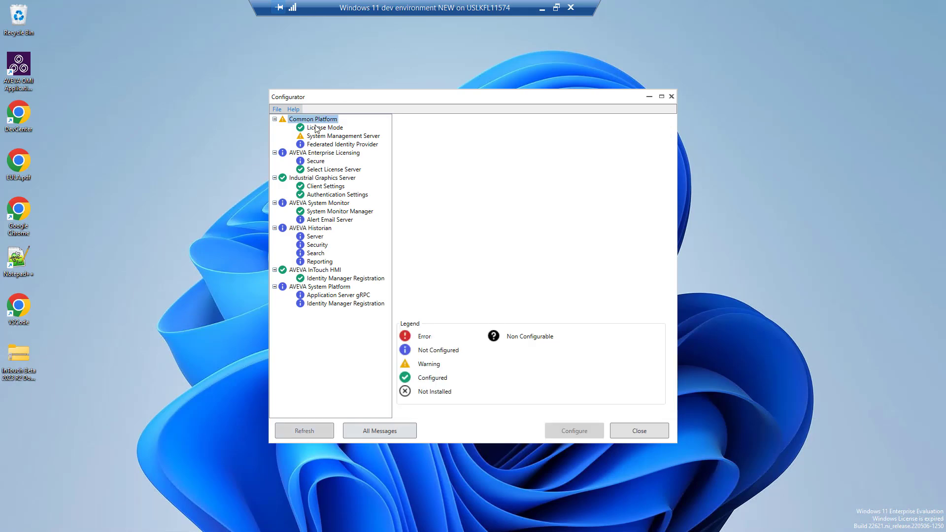
click(317, 128)
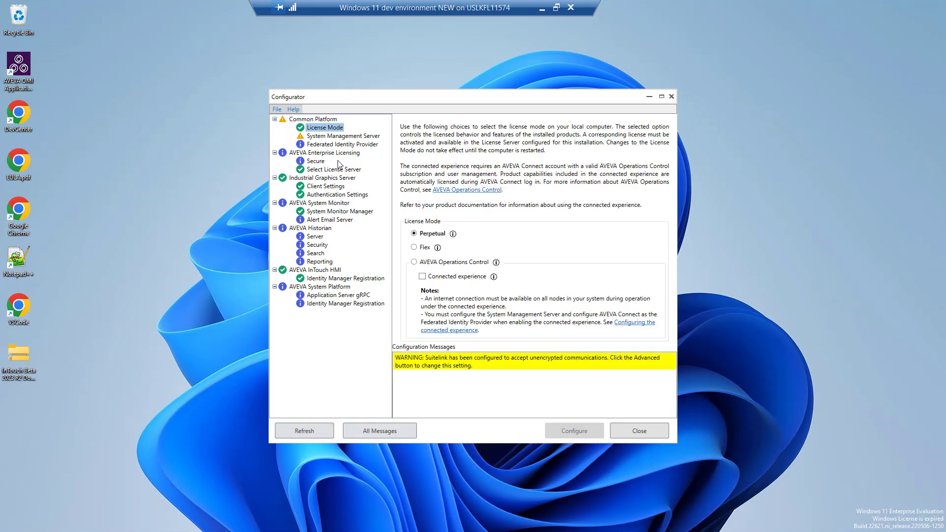
click(422, 276)
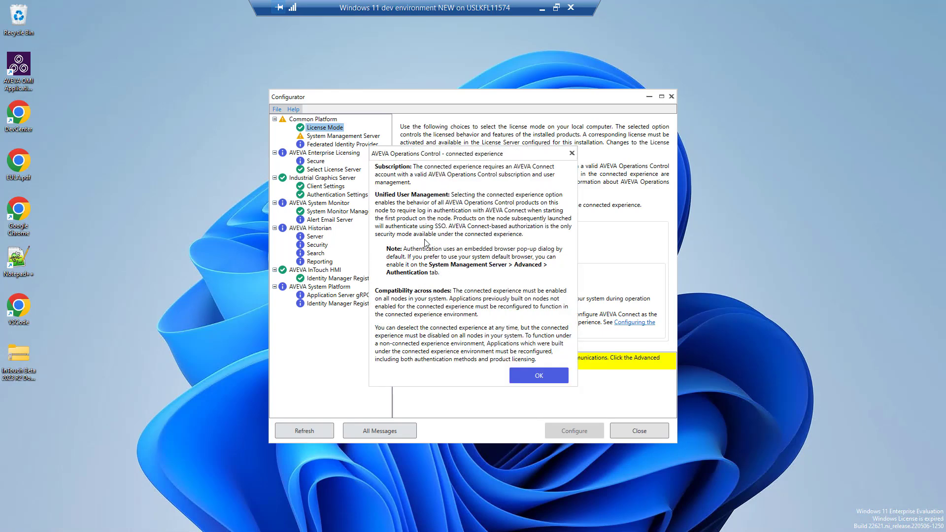